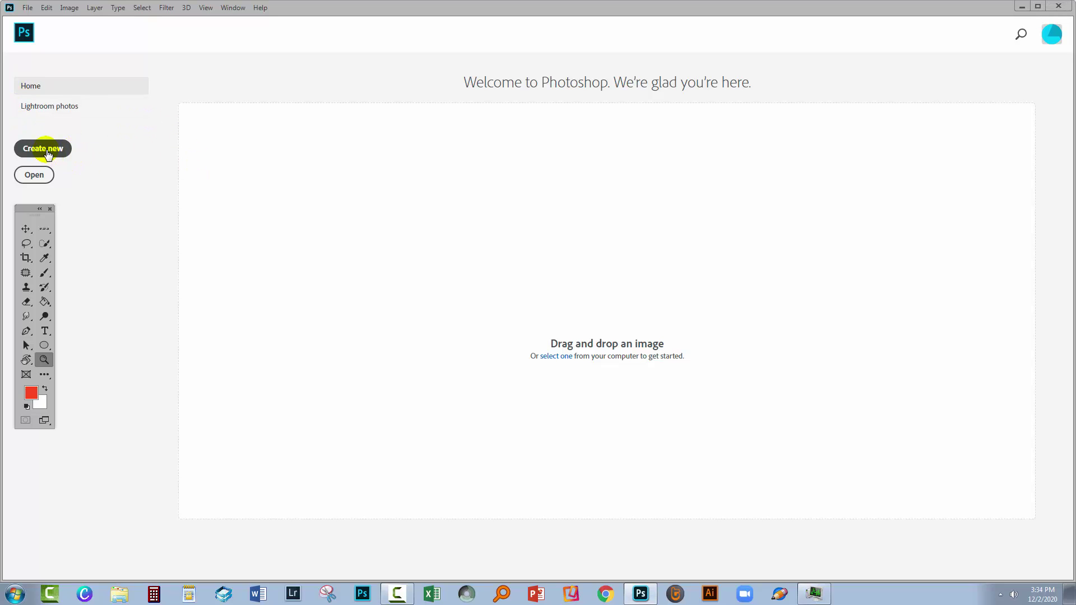
Step: Create a new 1000 × 1000 px document from the preset
click(45, 149)
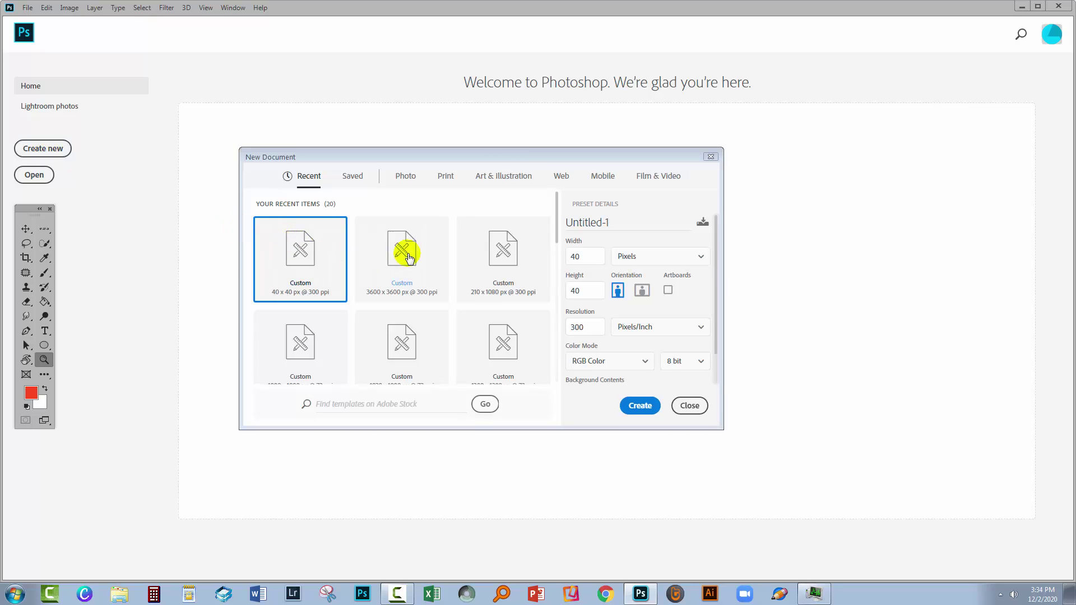
scroll(451, 286, down, 3)
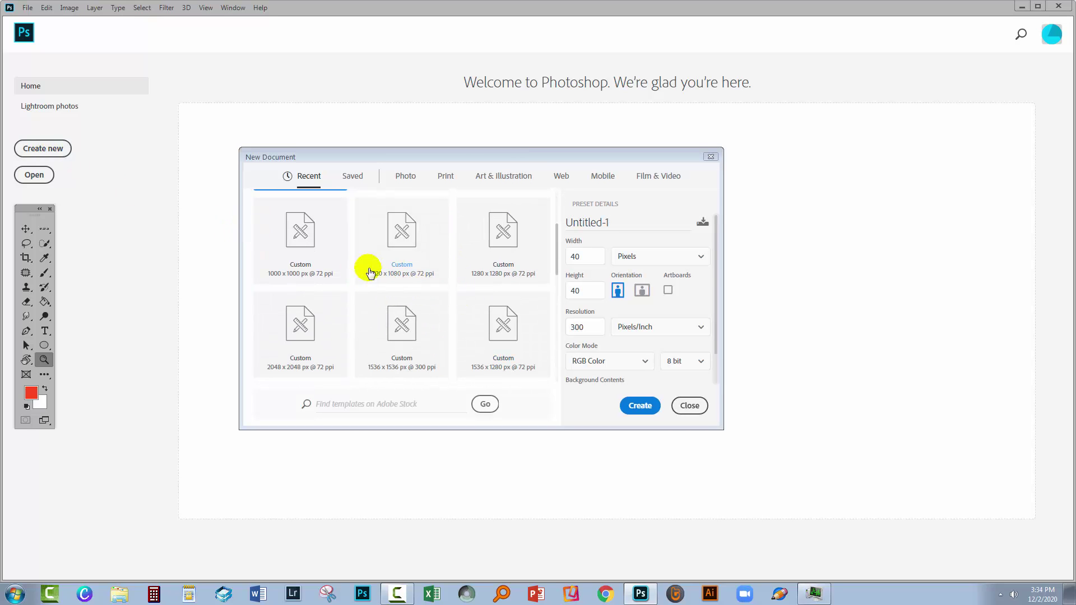
click(308, 252)
click(634, 406)
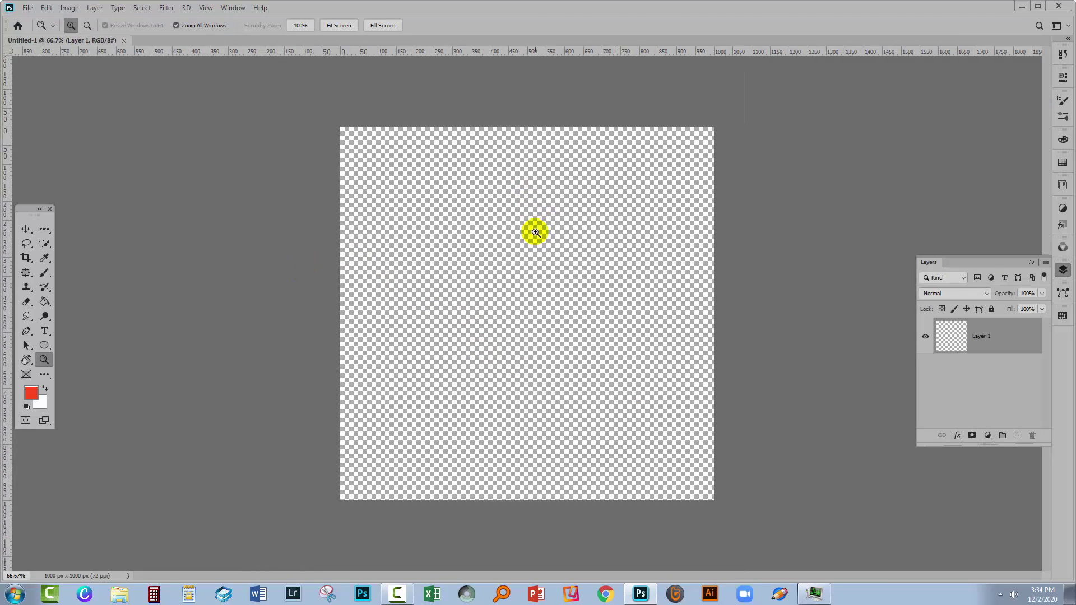
Step: Add a Pattern Fill 1 layer filled with red diagonal stripes
click(94, 8)
mouse_move(112, 156)
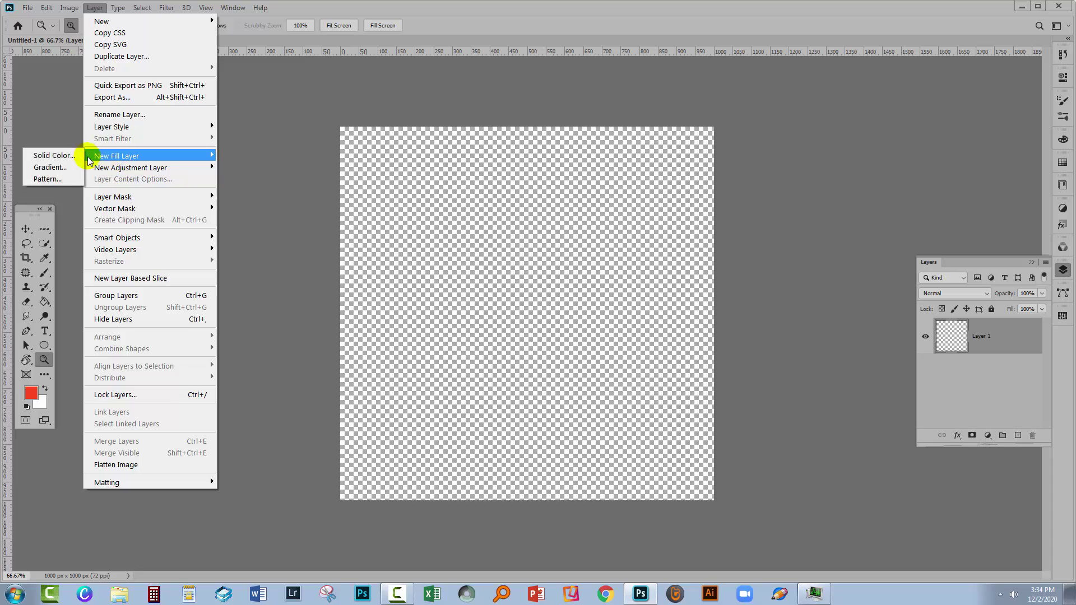
click(61, 178)
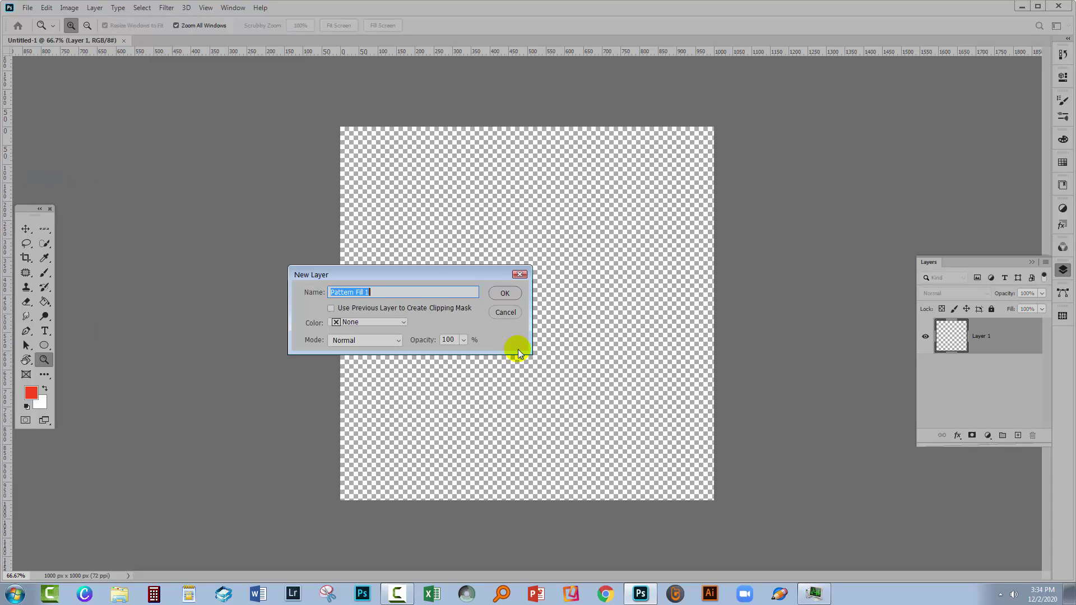
click(504, 294)
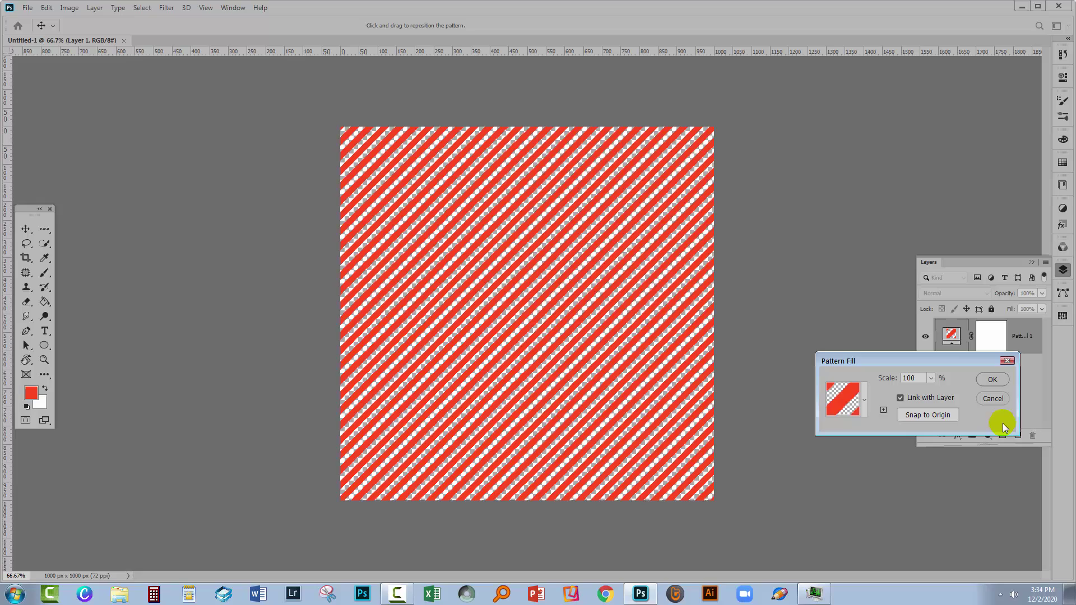
click(993, 380)
key(z)
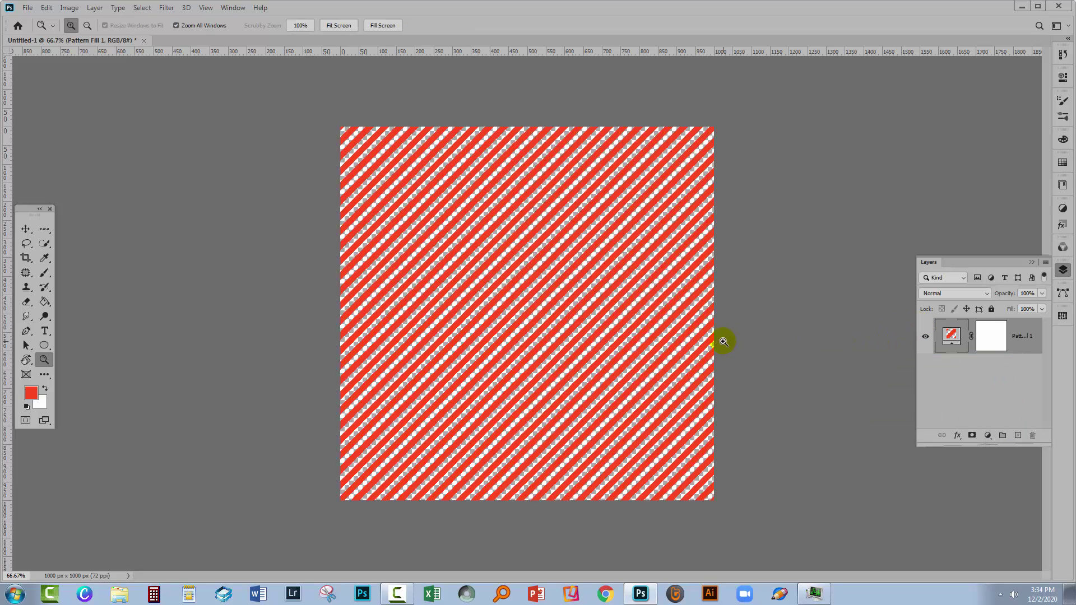
Step: Add a white-filled Layer 1 beneath the stripes and hide Pattern Fill 1
click(1017, 437)
drag(1009, 336, 997, 389)
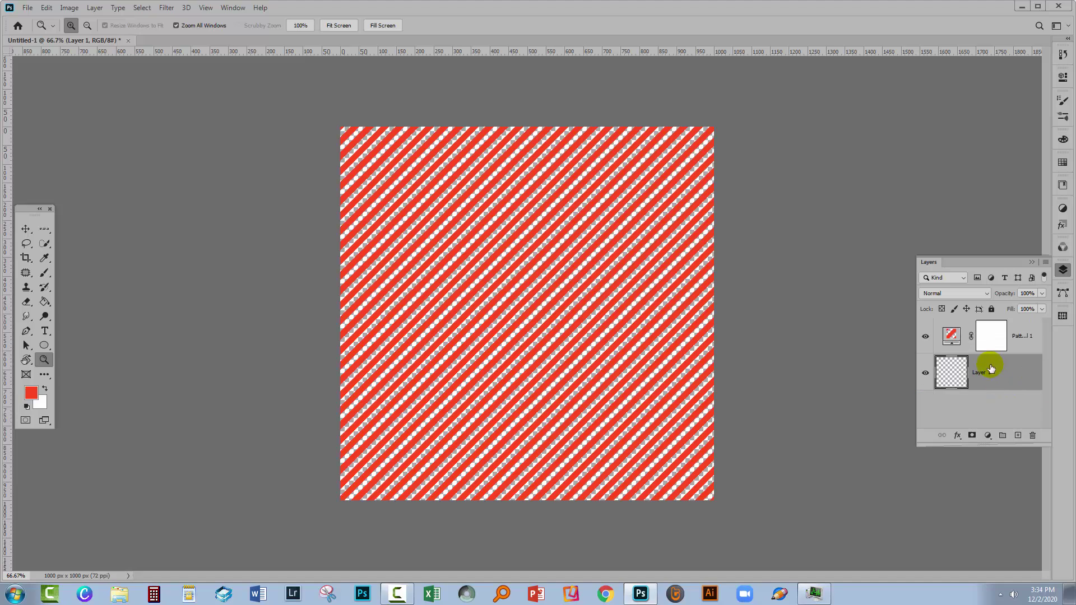
key(ctrl+BackSpace)
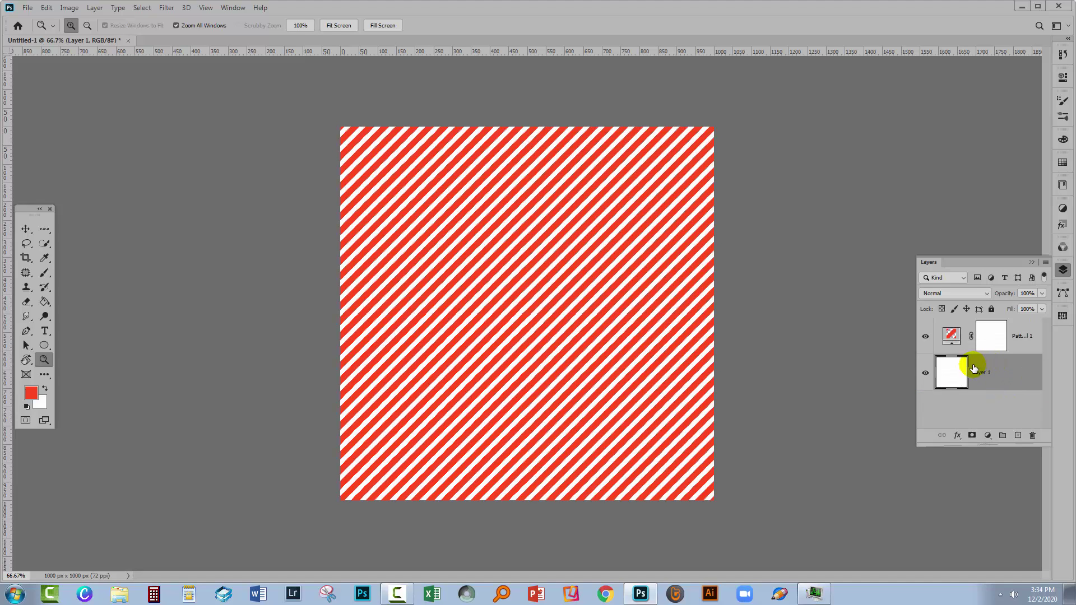
click(964, 329)
click(925, 337)
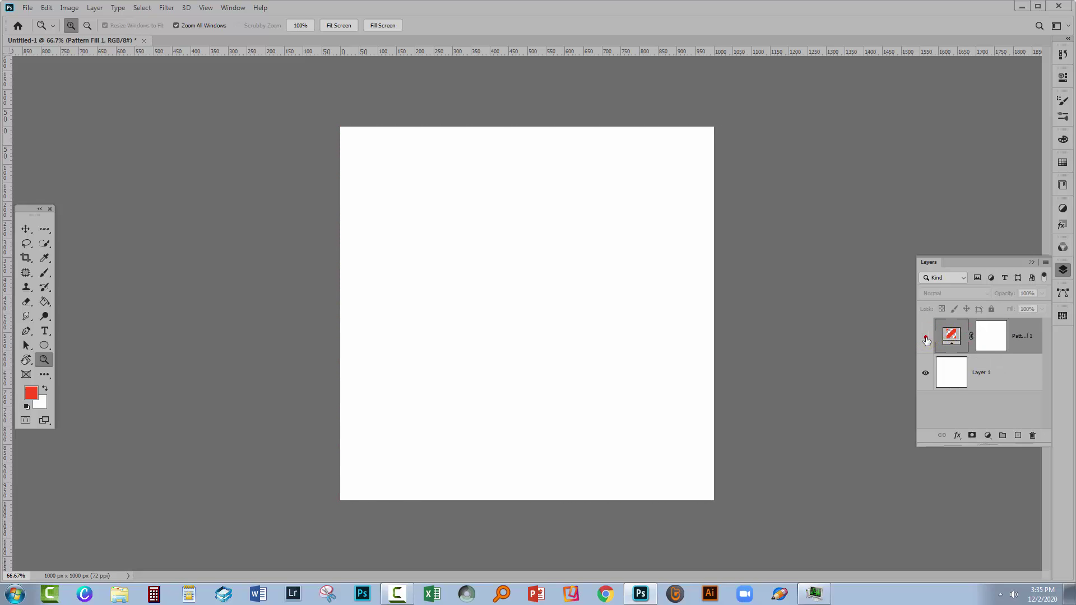
click(925, 337)
click(952, 337)
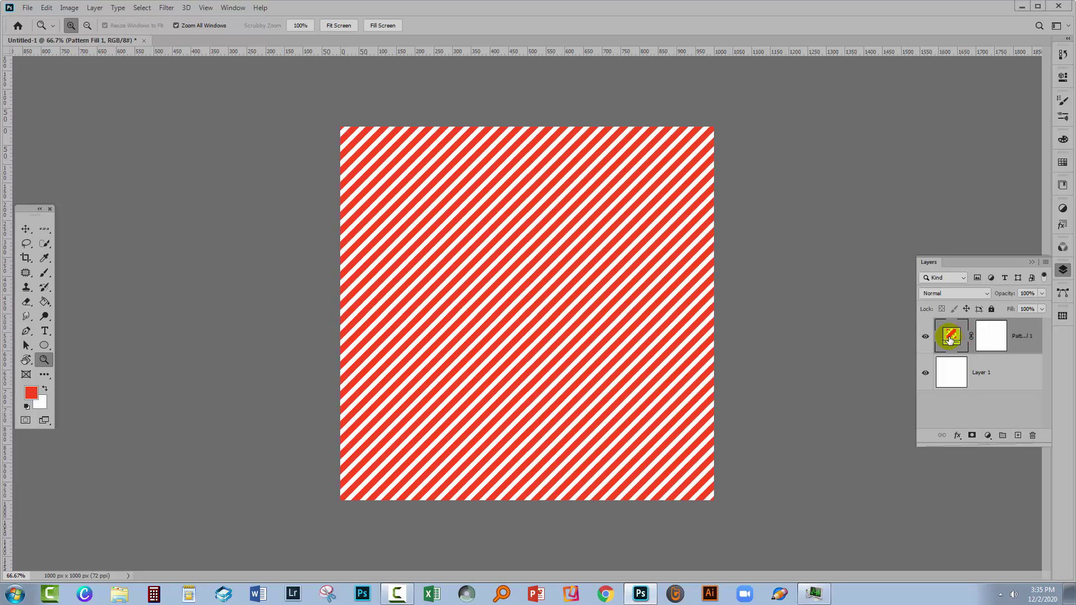
click(925, 337)
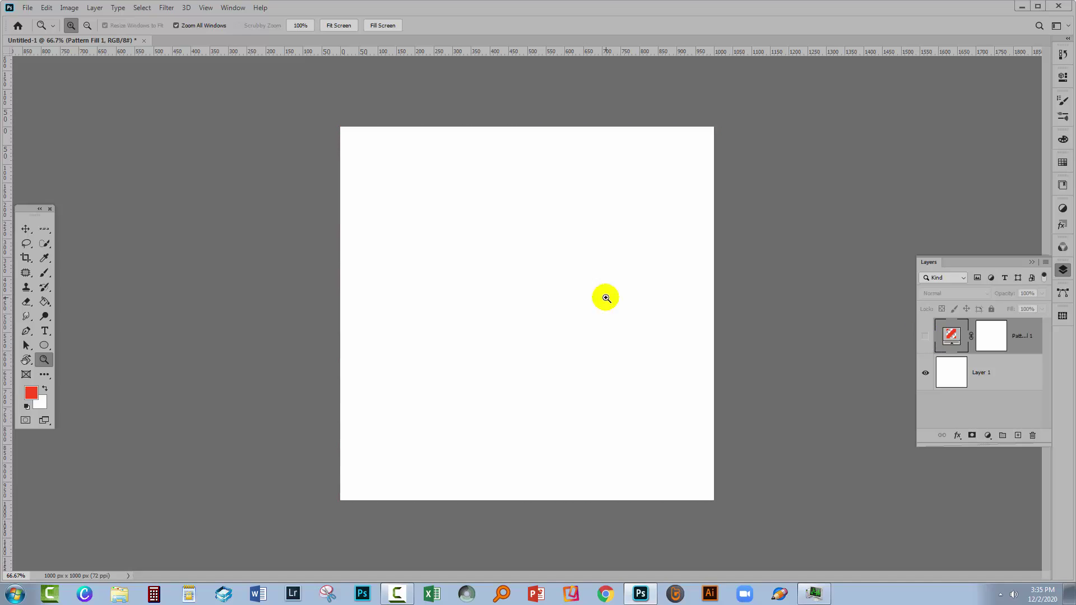
Step: Draw a 585 px Ellipse 1 circle filled with black diagonal stripes at 200% scale
click(45, 346)
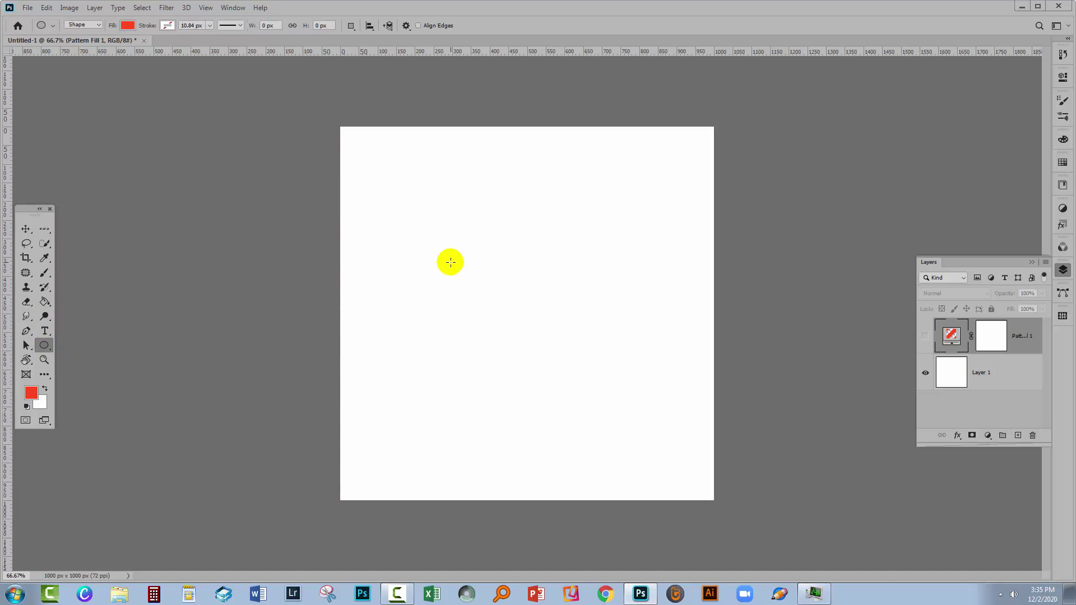
drag(415, 207, 635, 447)
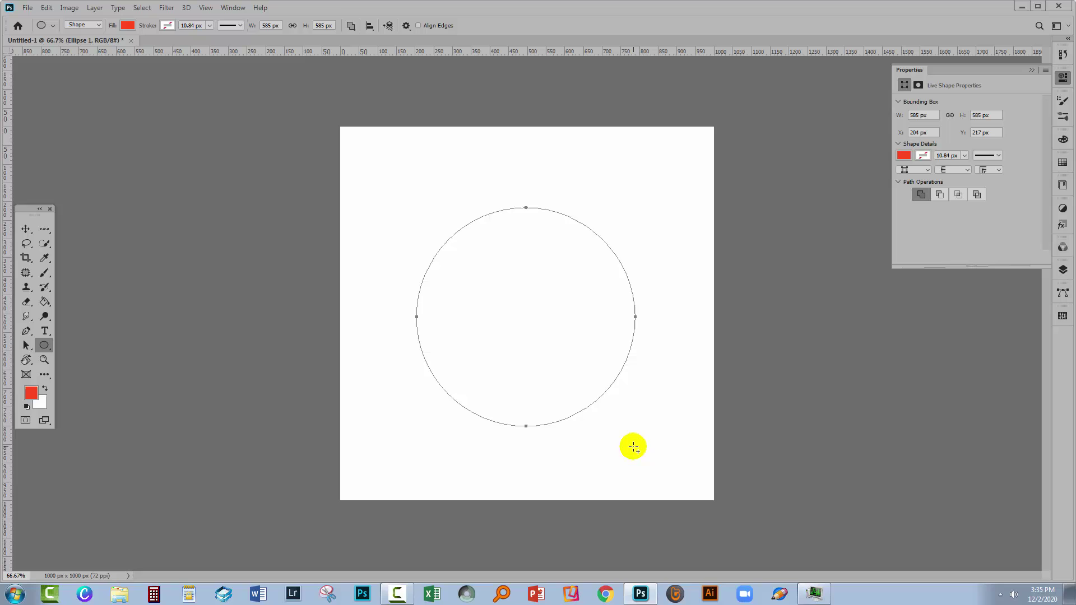
click(903, 157)
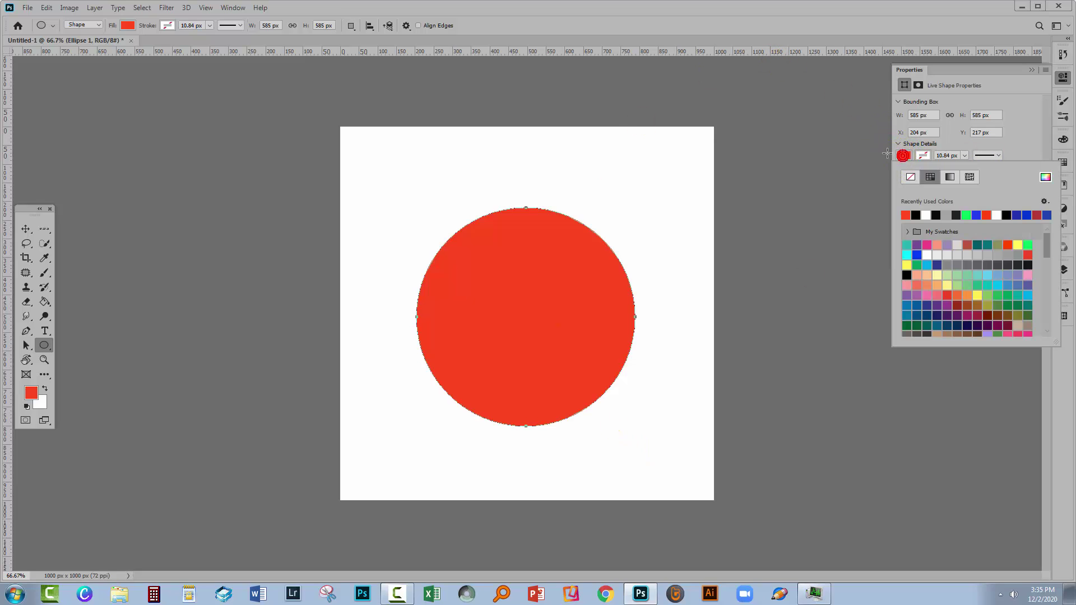
click(969, 177)
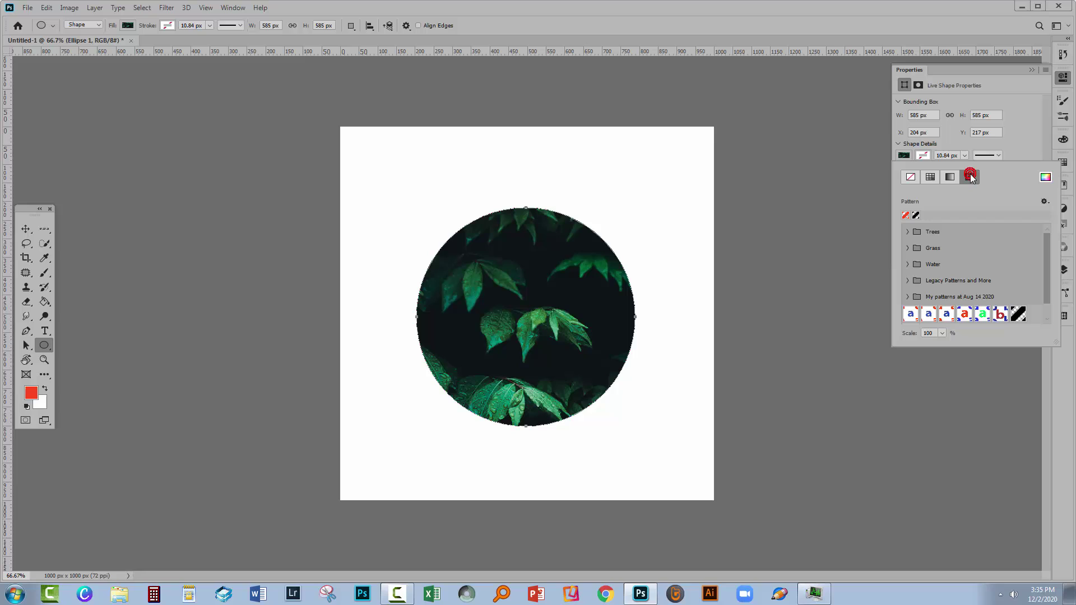
click(1018, 314)
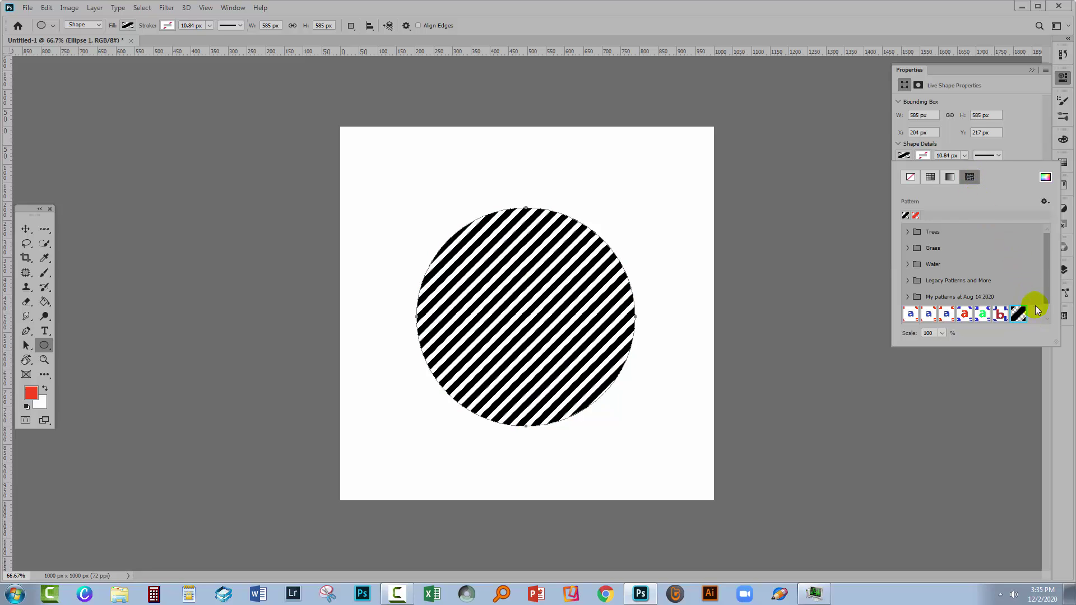
scroll(1037, 286, down, 1)
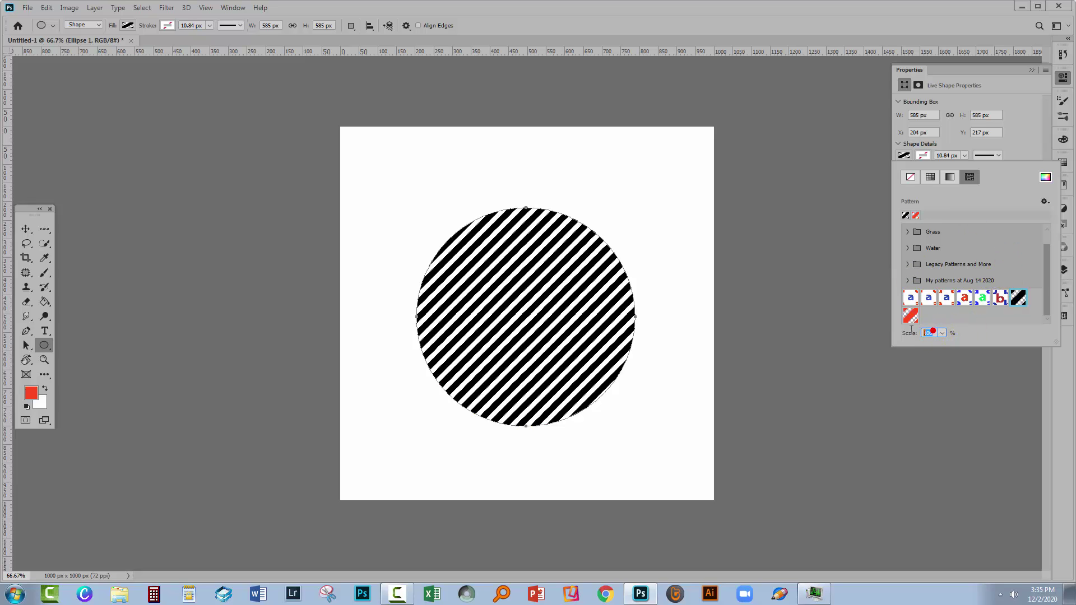
text(200)
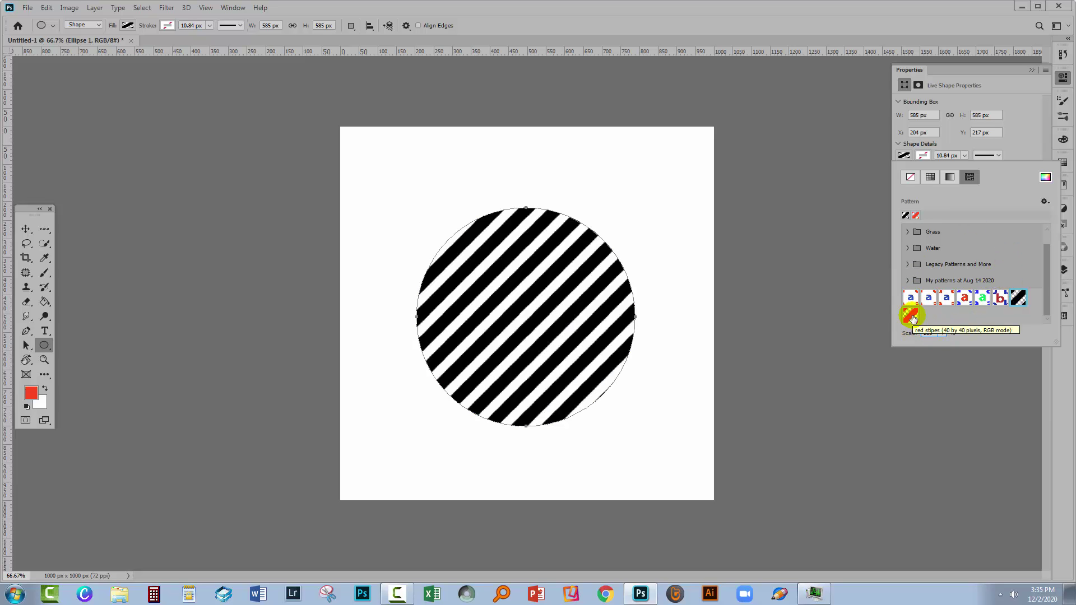
key(Return)
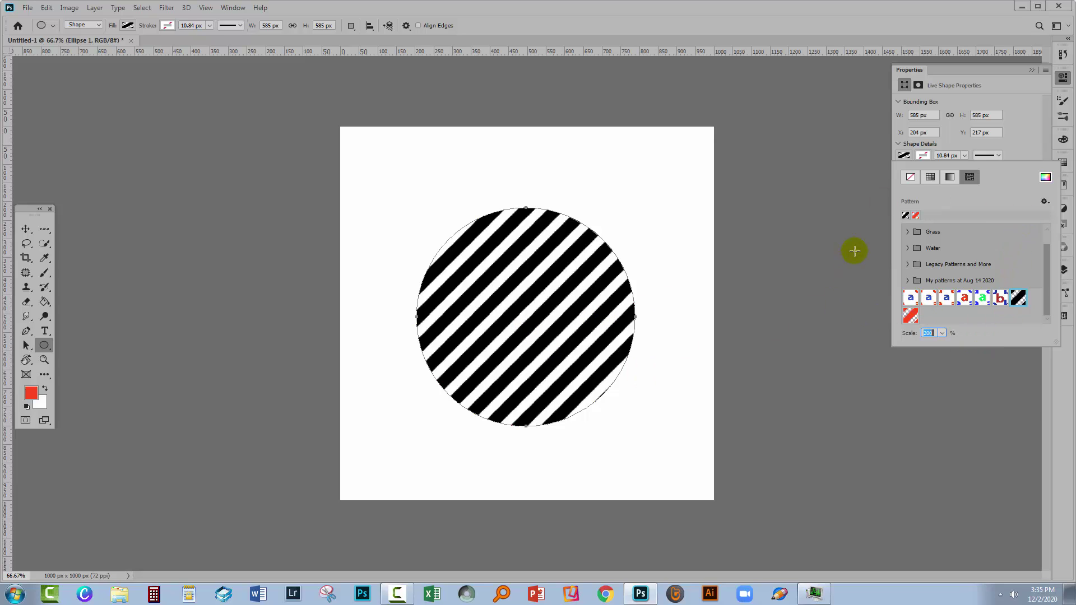
click(1023, 136)
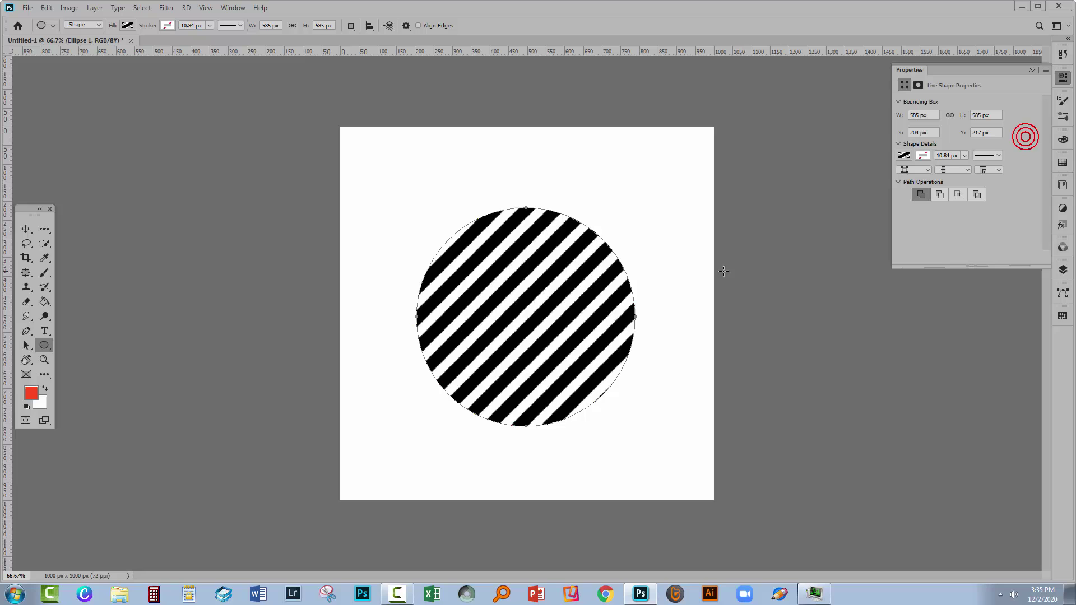
Step: Compare layer visibility, leaving Ellipse 1 shown and Pattern Fill 1 hidden
click(1033, 70)
click(1062, 269)
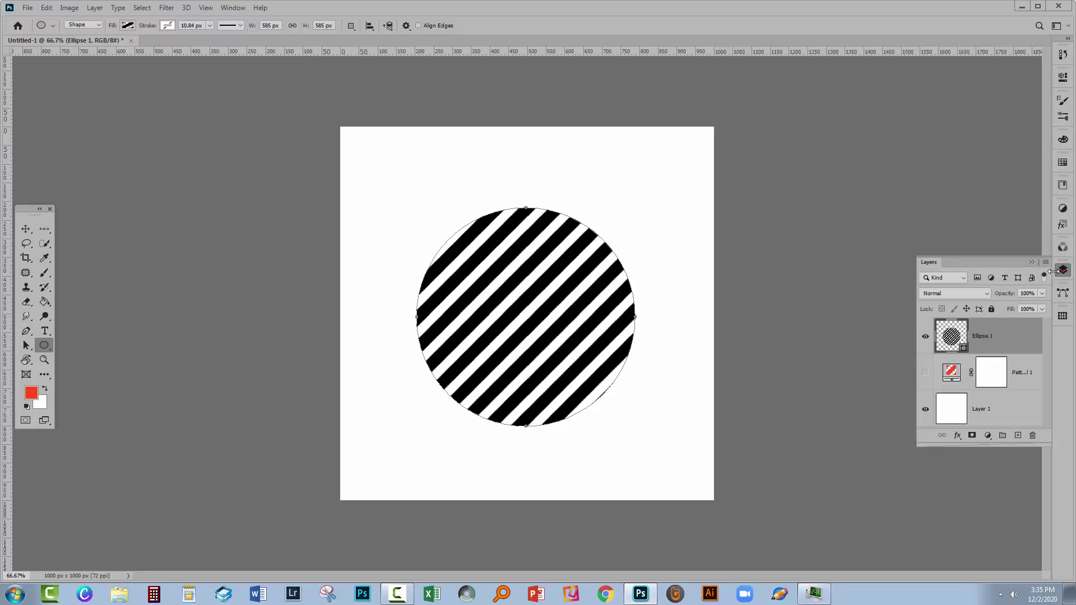
click(925, 375)
click(925, 337)
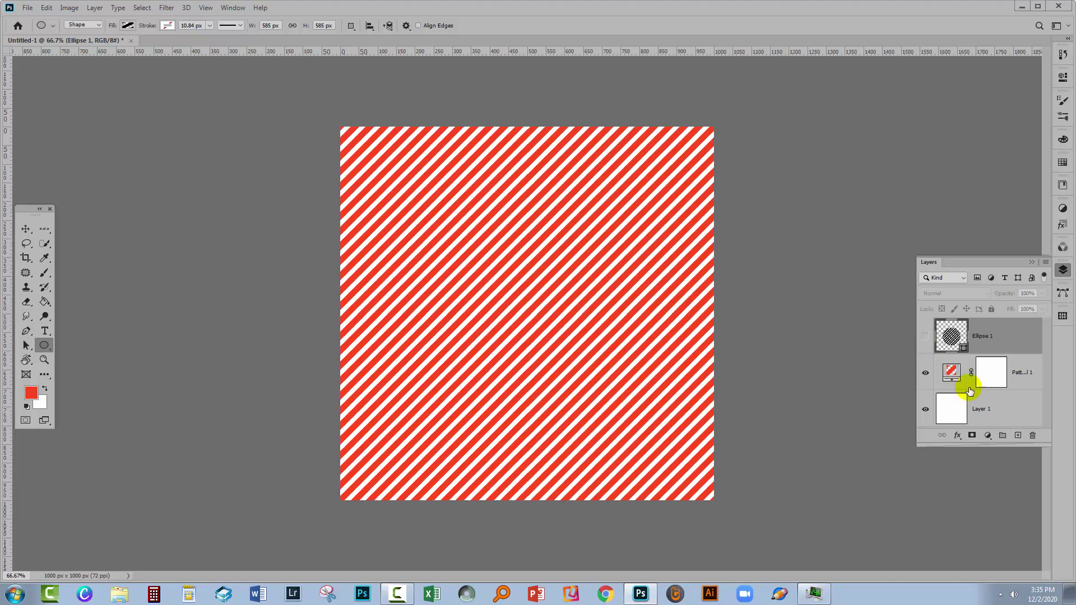
click(948, 373)
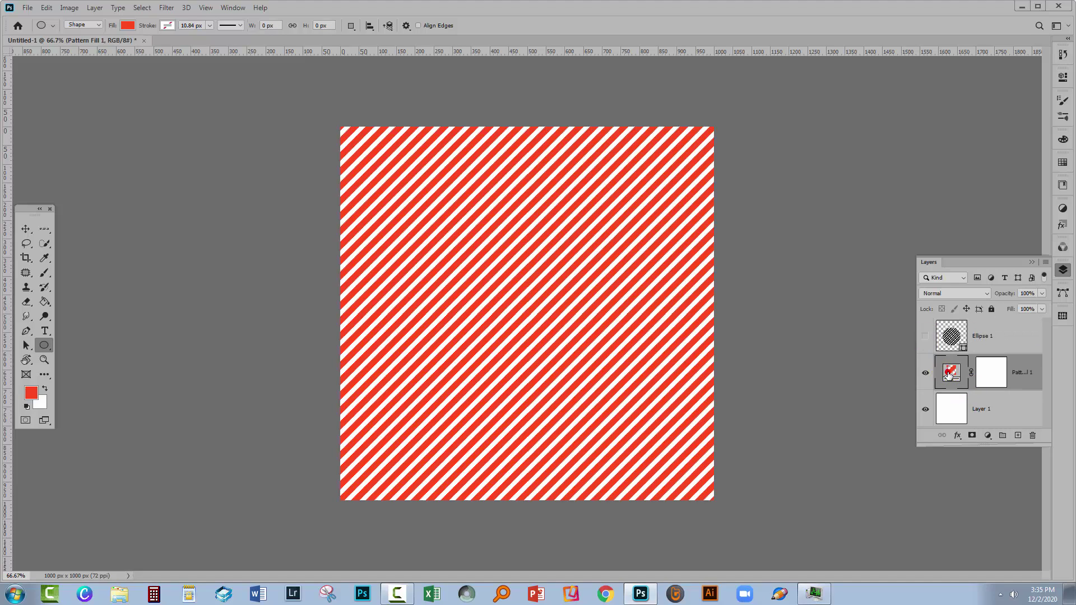
click(925, 337)
click(924, 373)
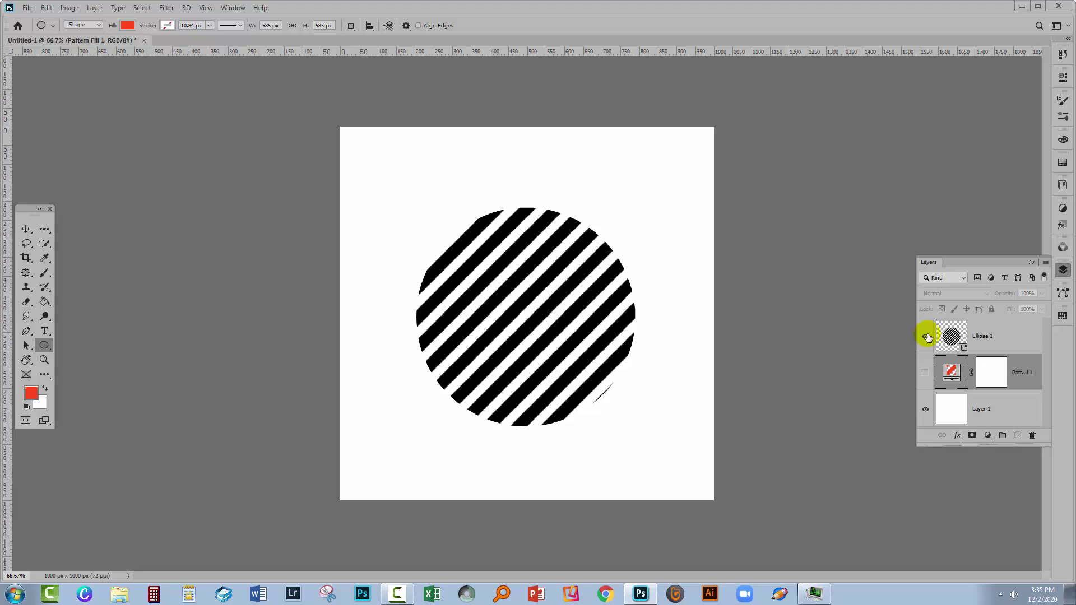
Step: Save the document as 'pattern test.psd'
click(26, 7)
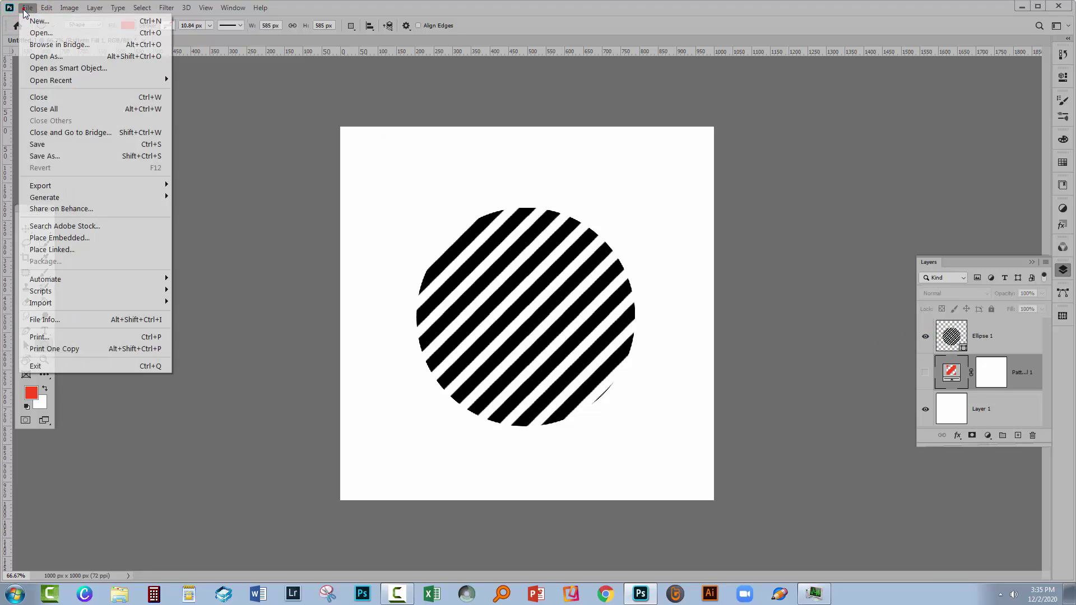
click(38, 156)
text(pattern test)
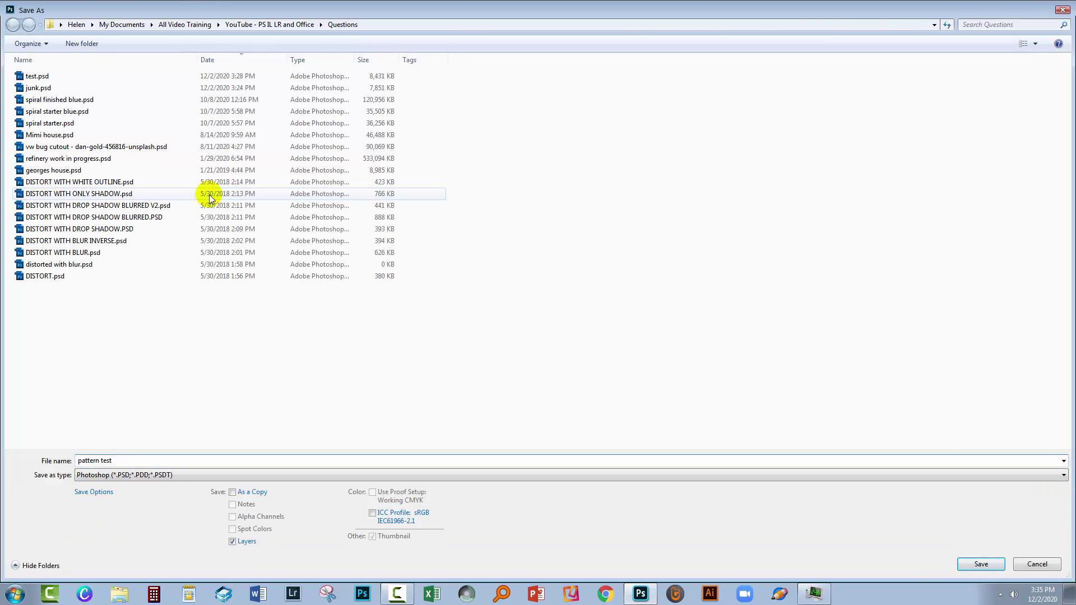
key(Return)
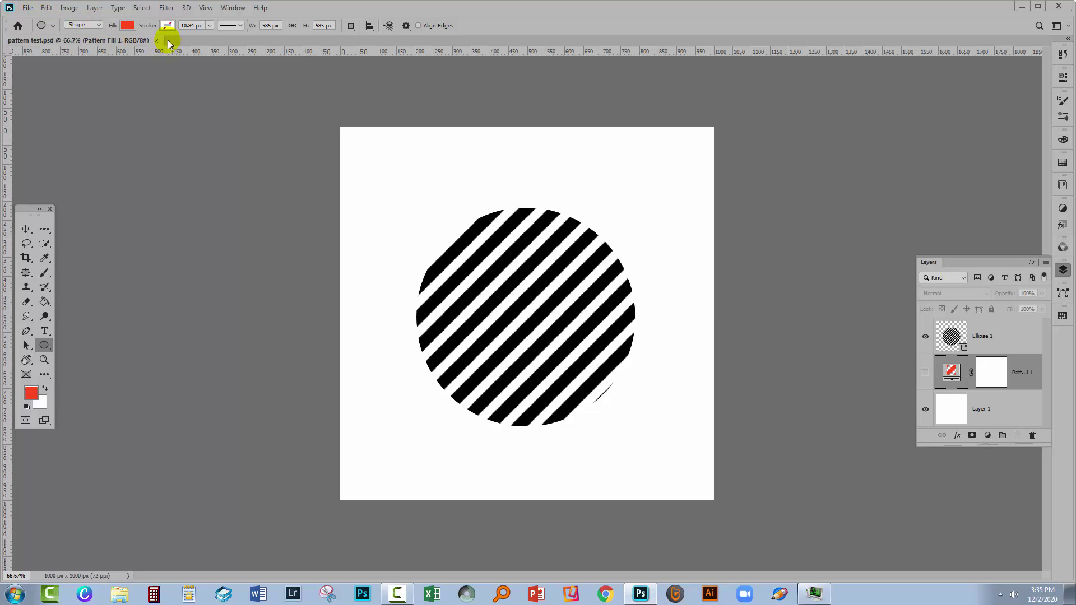
Step: Close pattern test and create a blank 1000 × 1000 px document
click(155, 41)
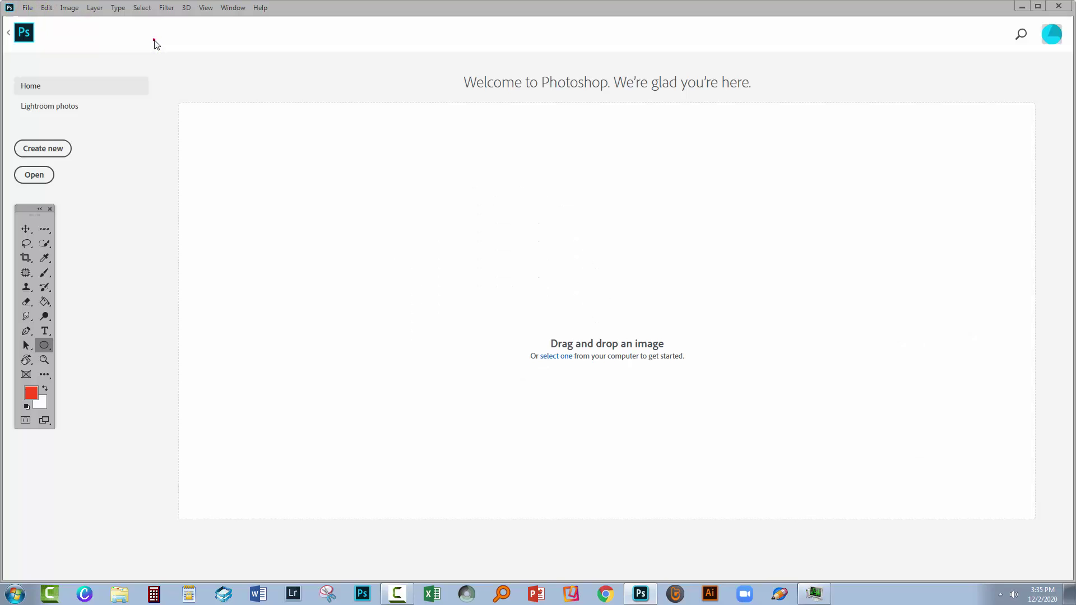
click(45, 149)
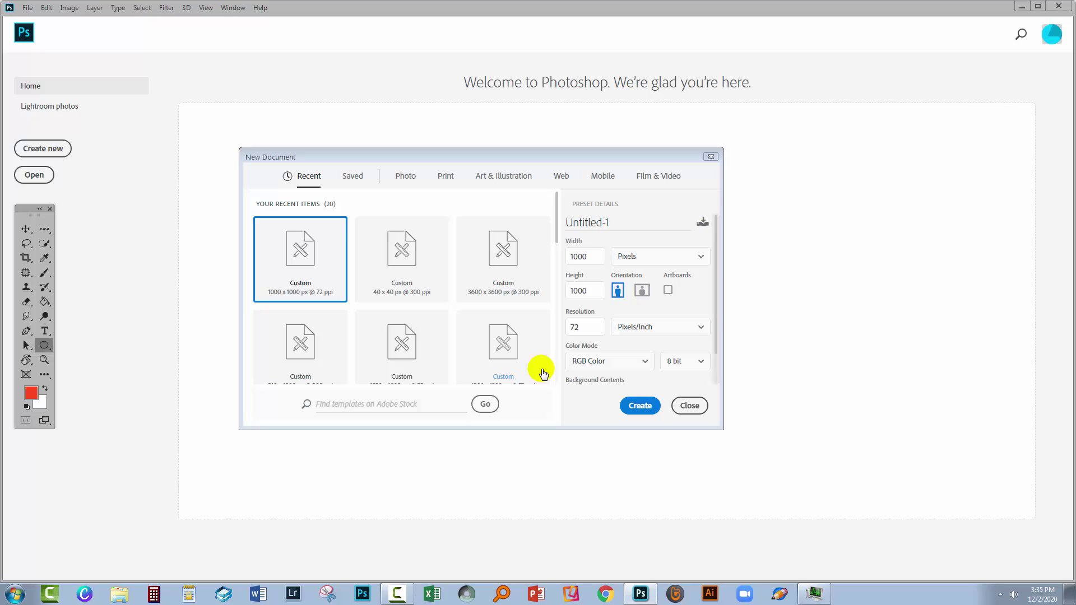
click(629, 406)
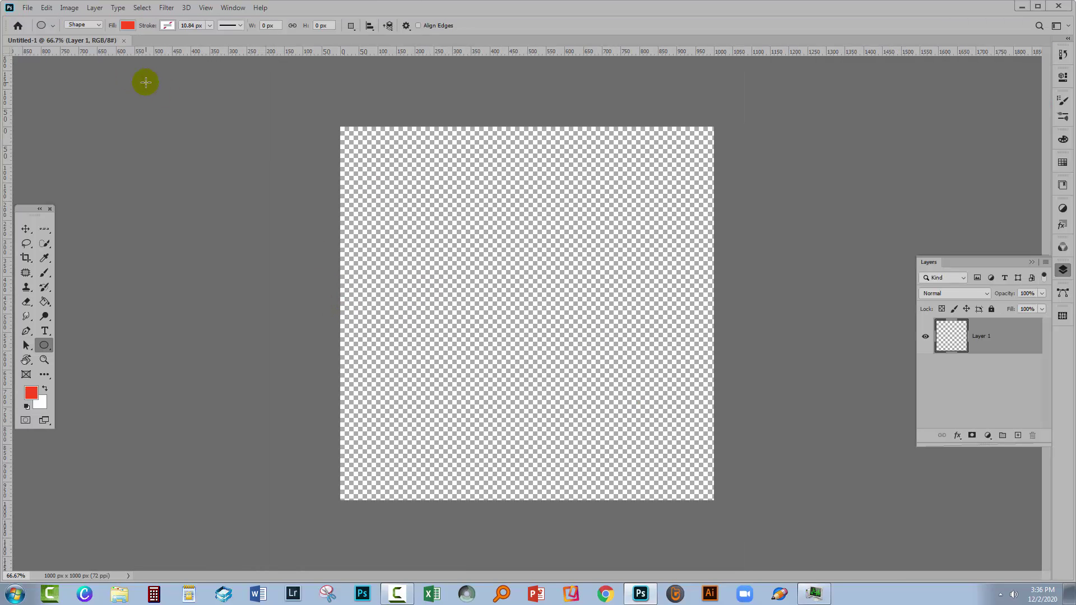
Step: Delete the red stipes and stripes patterns from the Patterns panel
click(227, 10)
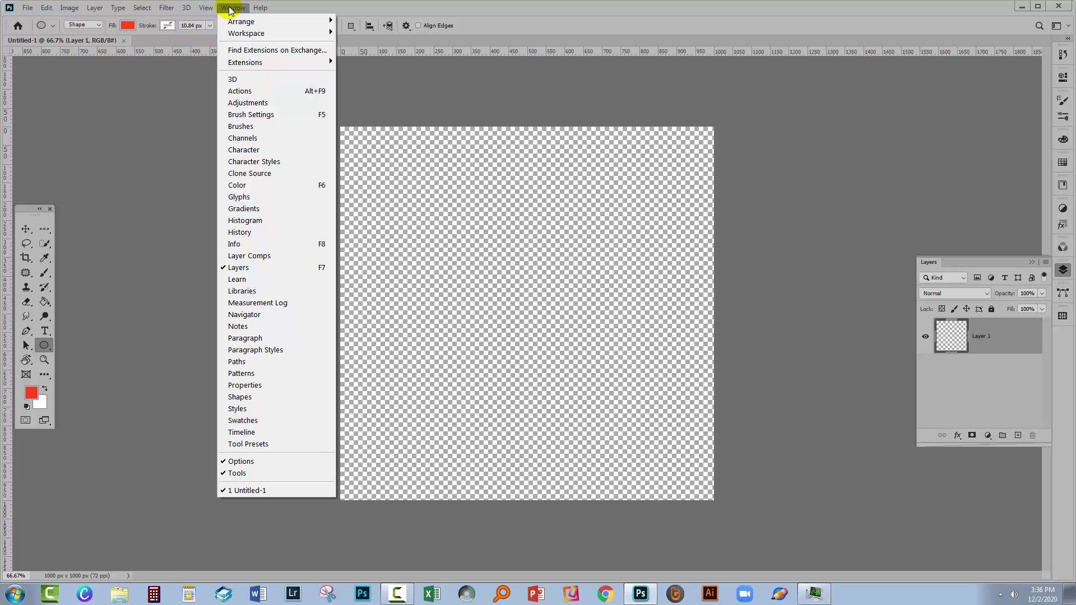
click(247, 374)
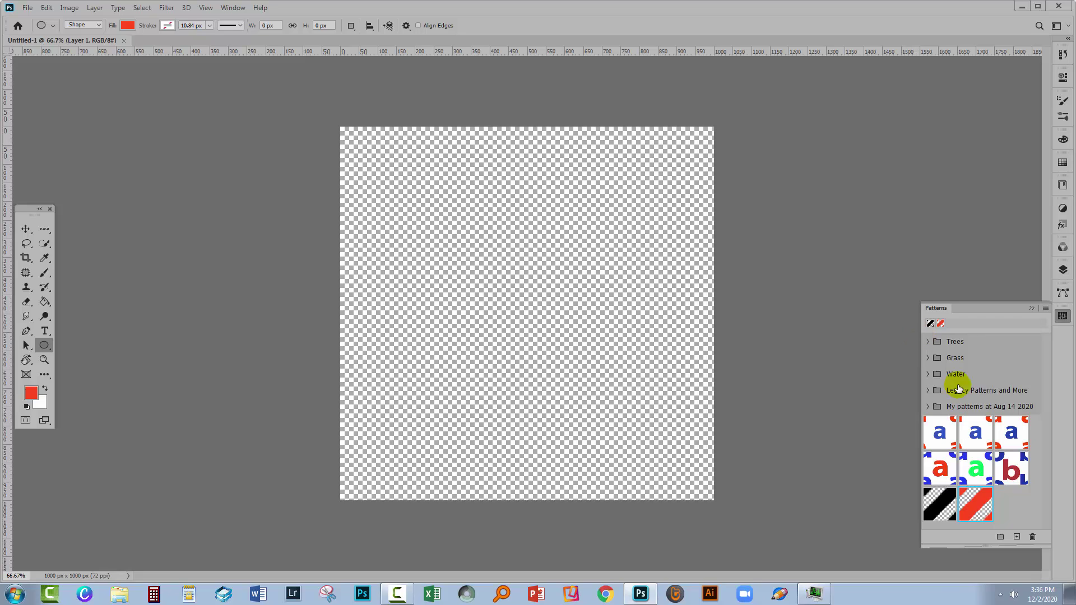
right_click(970, 506)
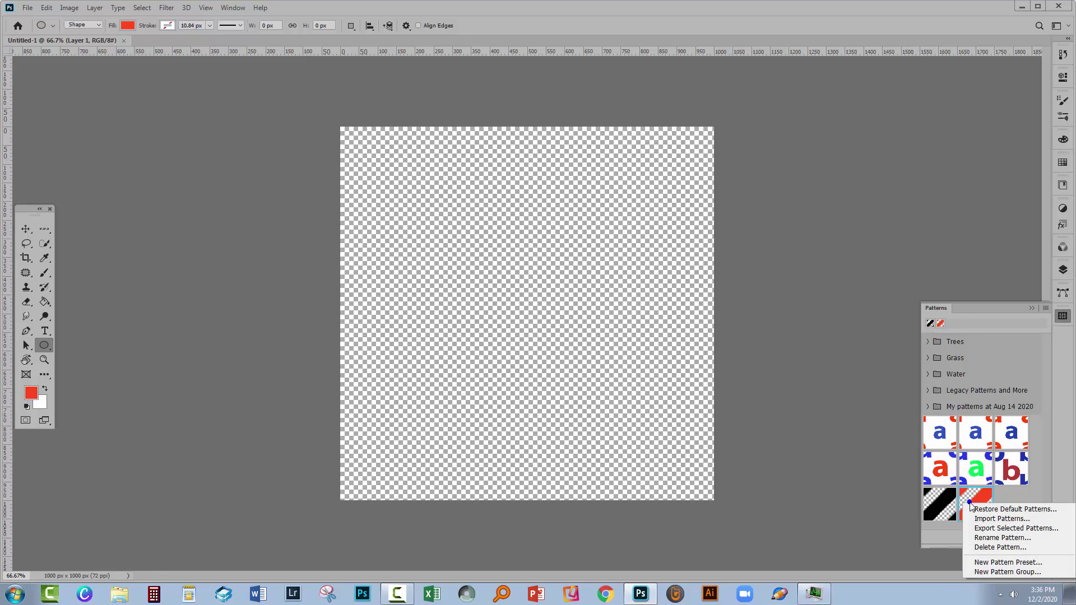
click(989, 549)
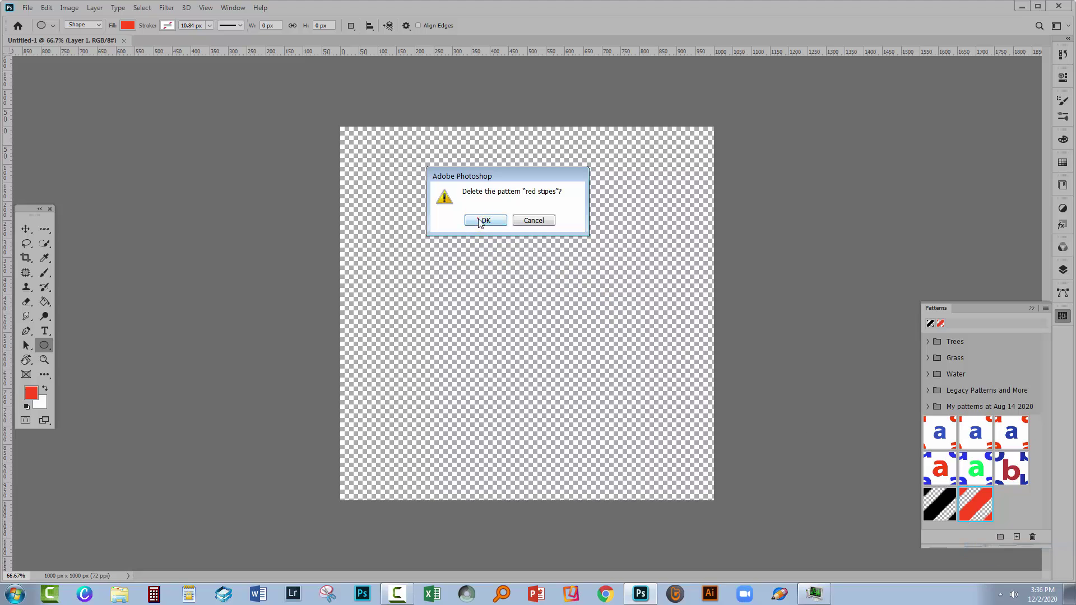
click(485, 220)
right_click(946, 516)
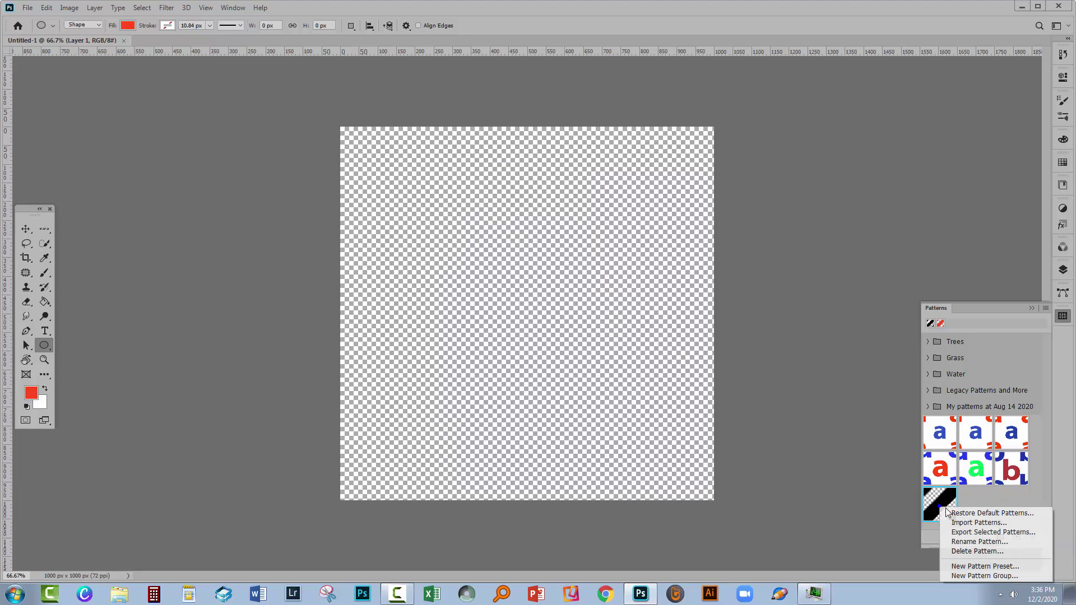
click(975, 555)
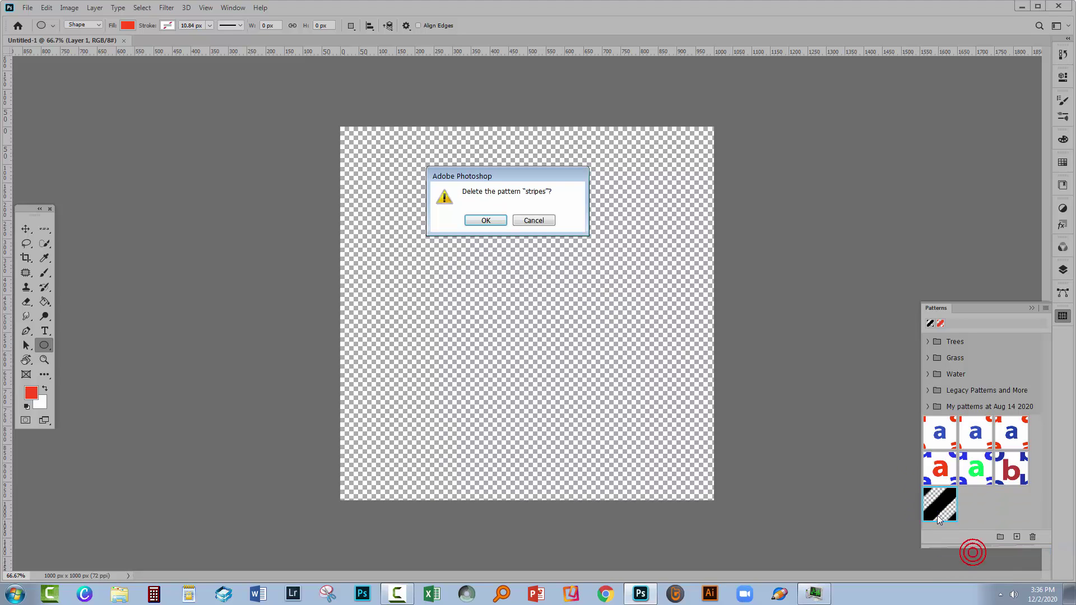
click(483, 220)
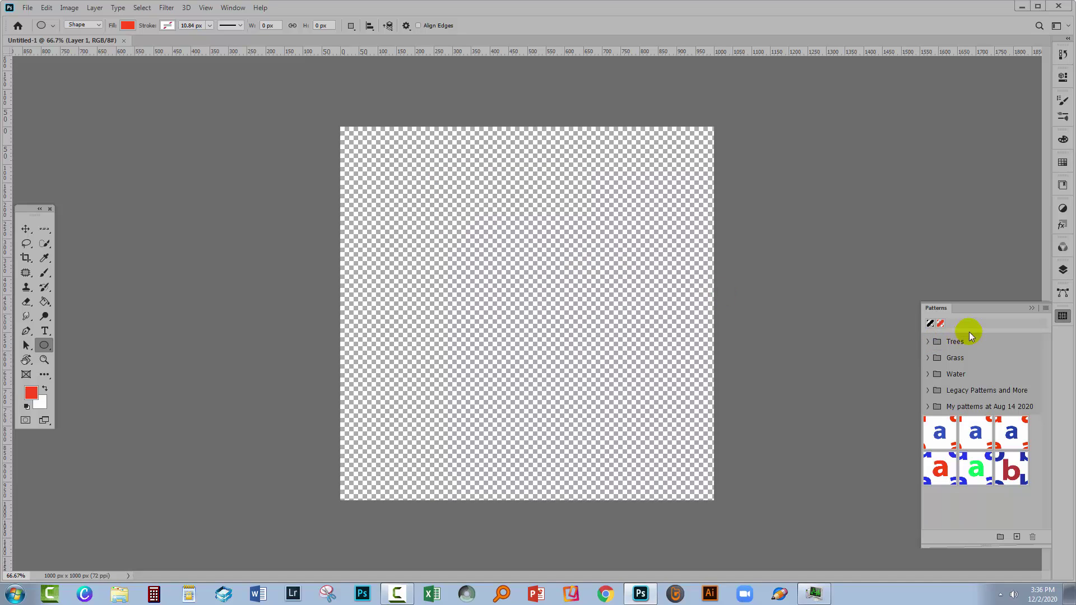
click(1032, 308)
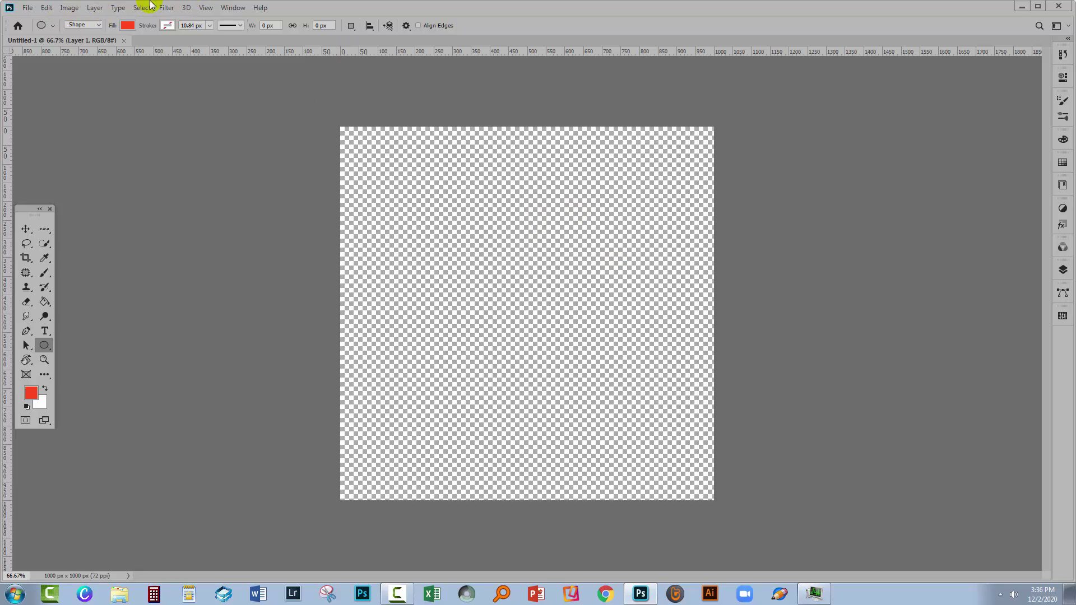
click(46, 9)
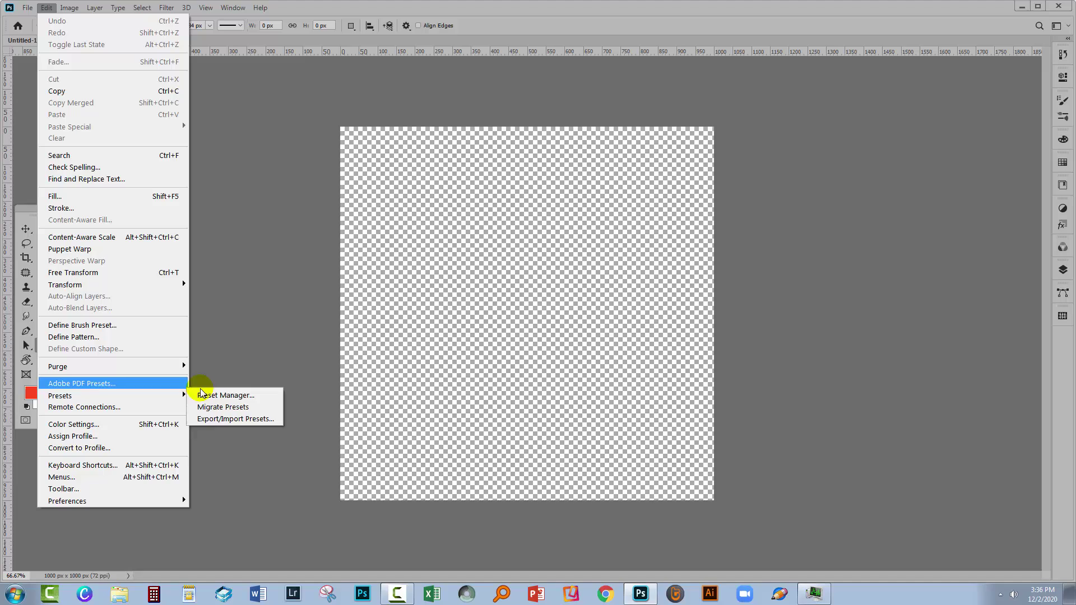
click(204, 395)
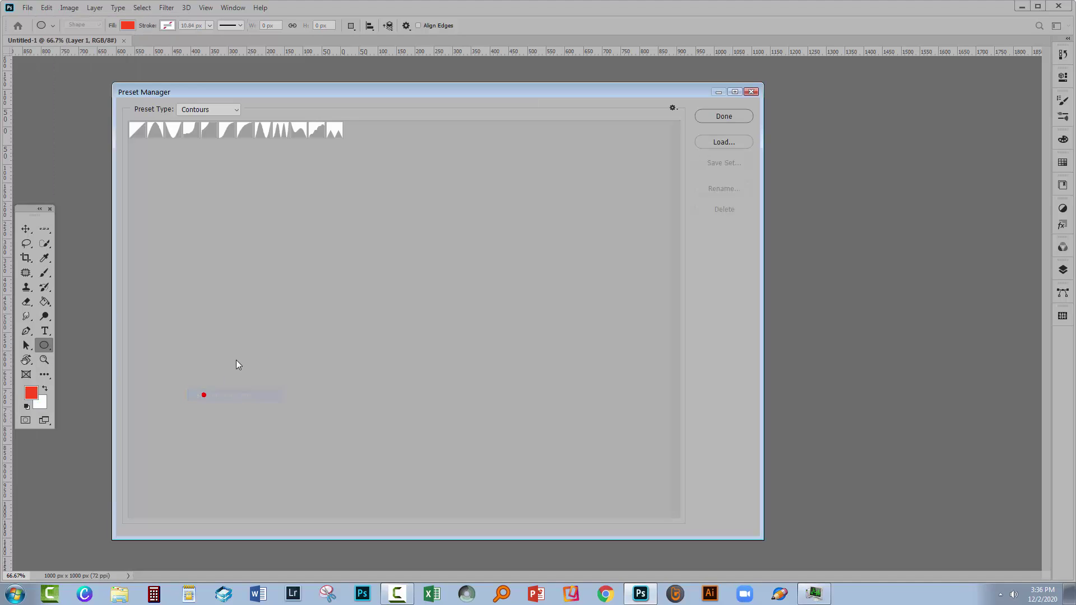
click(211, 109)
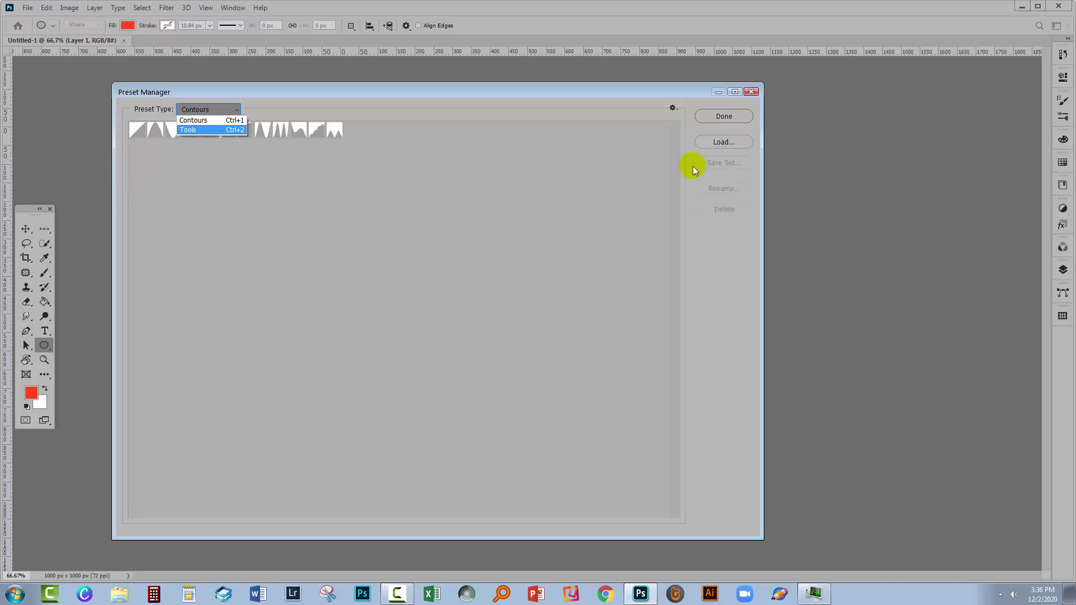
click(754, 93)
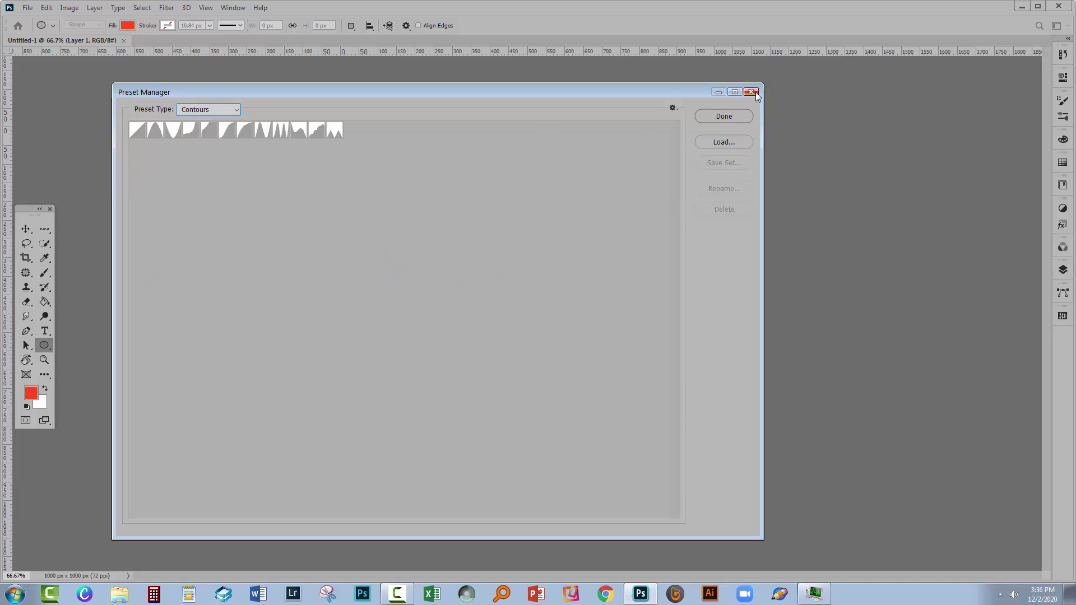
click(751, 93)
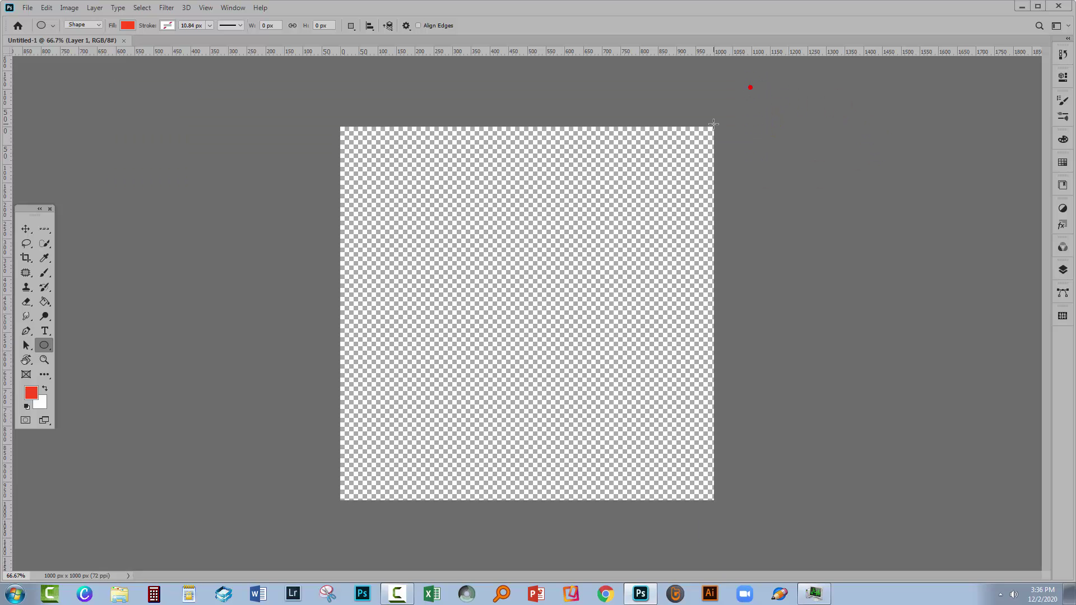
click(123, 41)
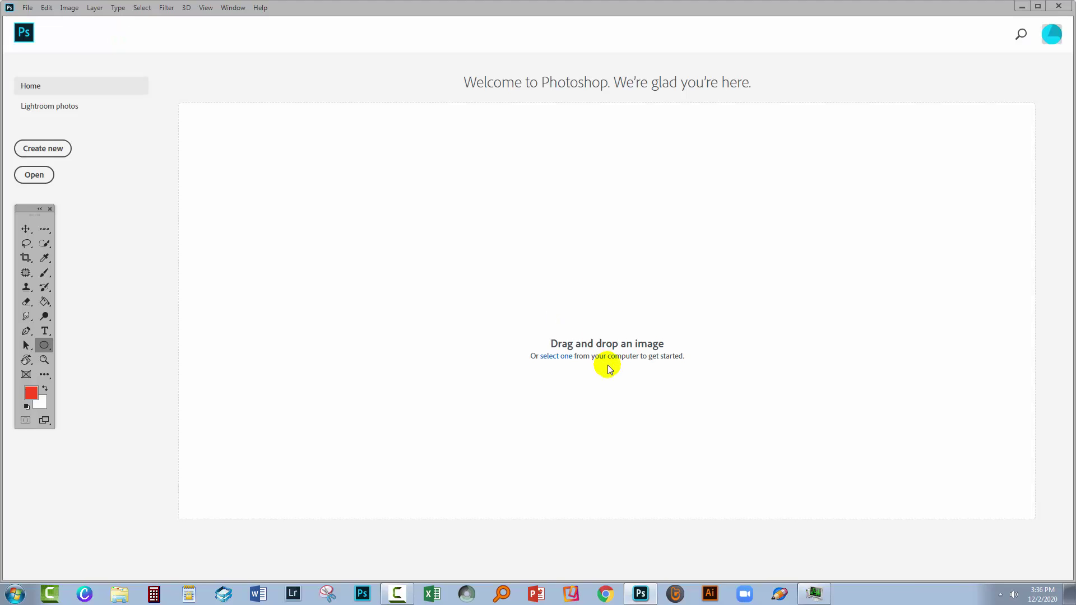
click(45, 150)
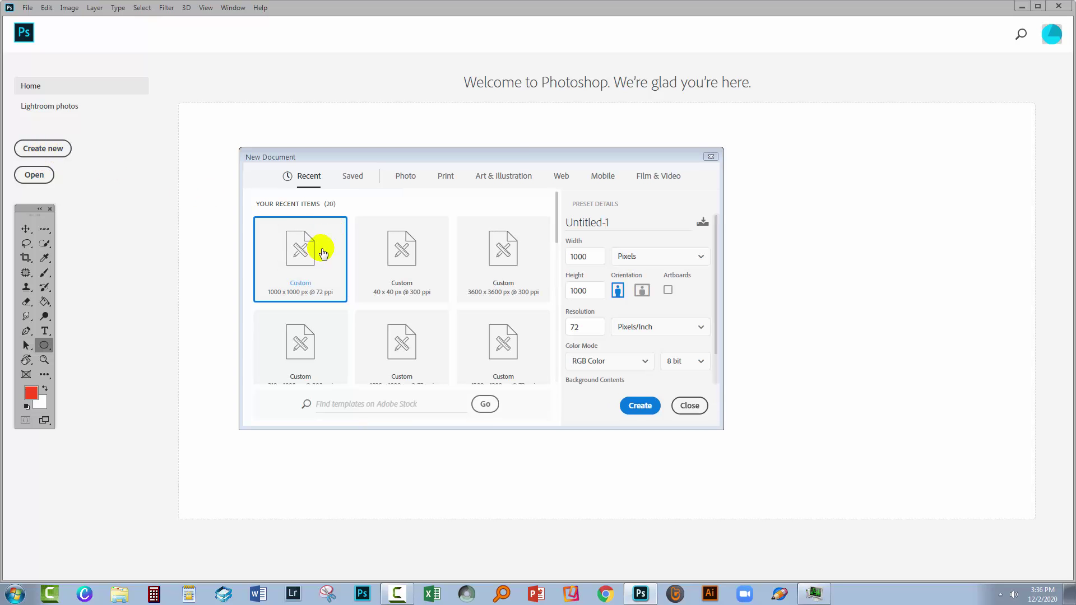
click(640, 406)
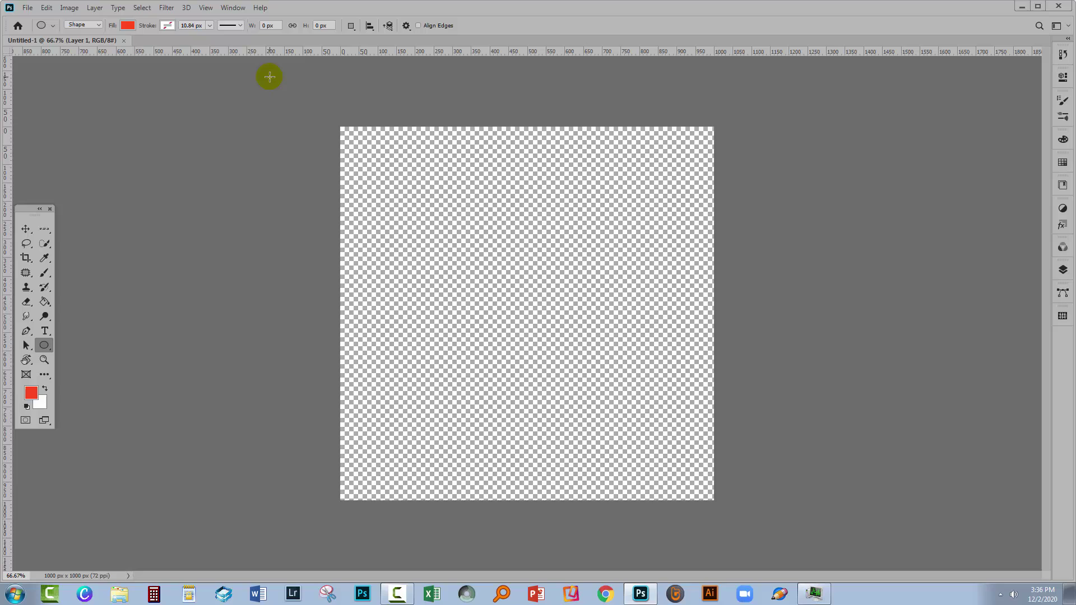
click(94, 8)
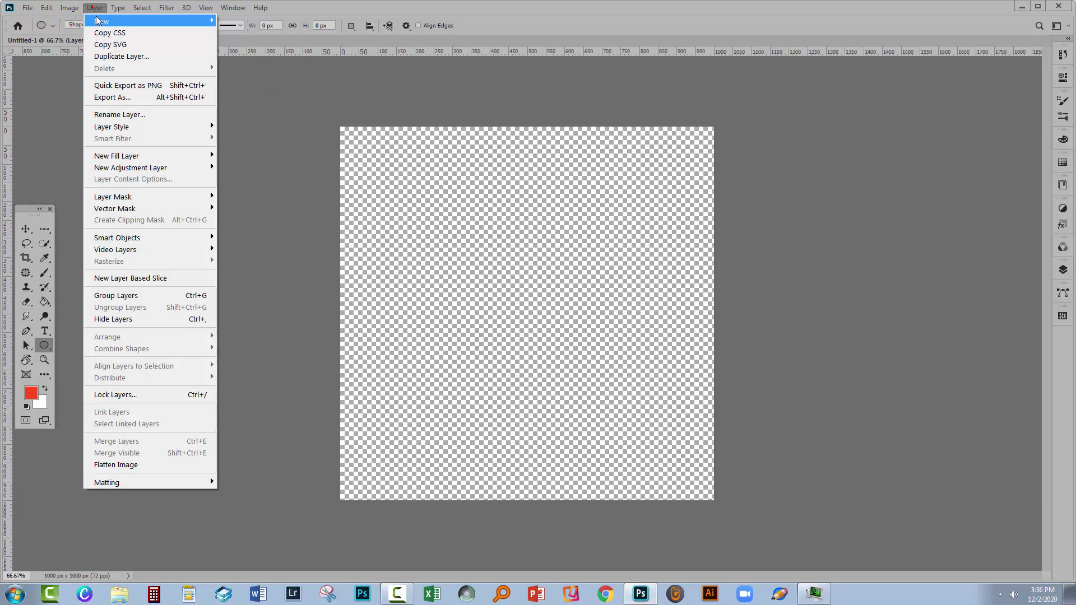
mouse_move(120, 156)
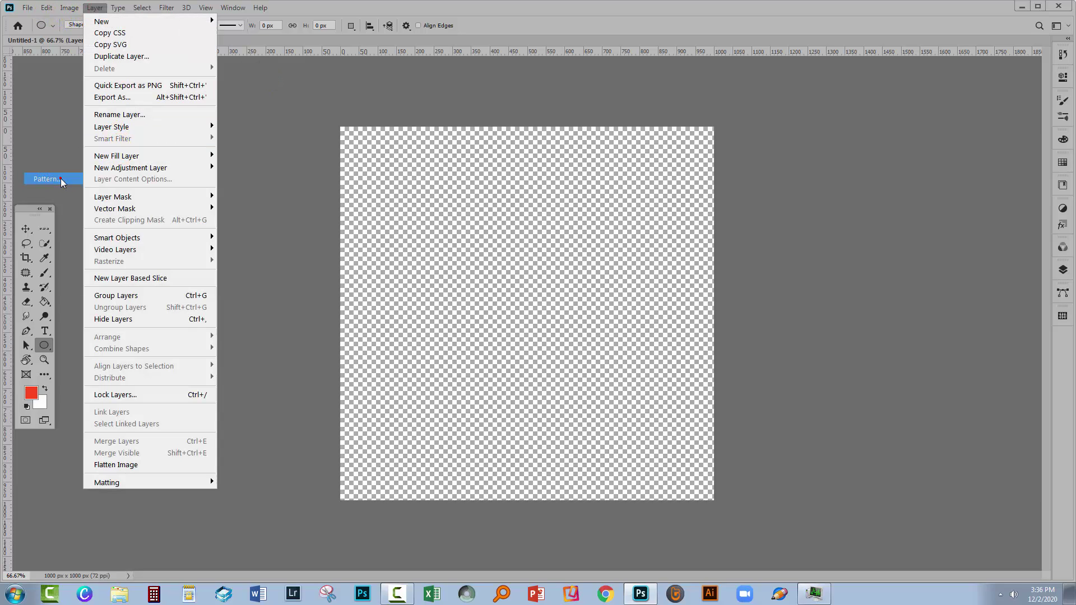
click(60, 178)
click(504, 293)
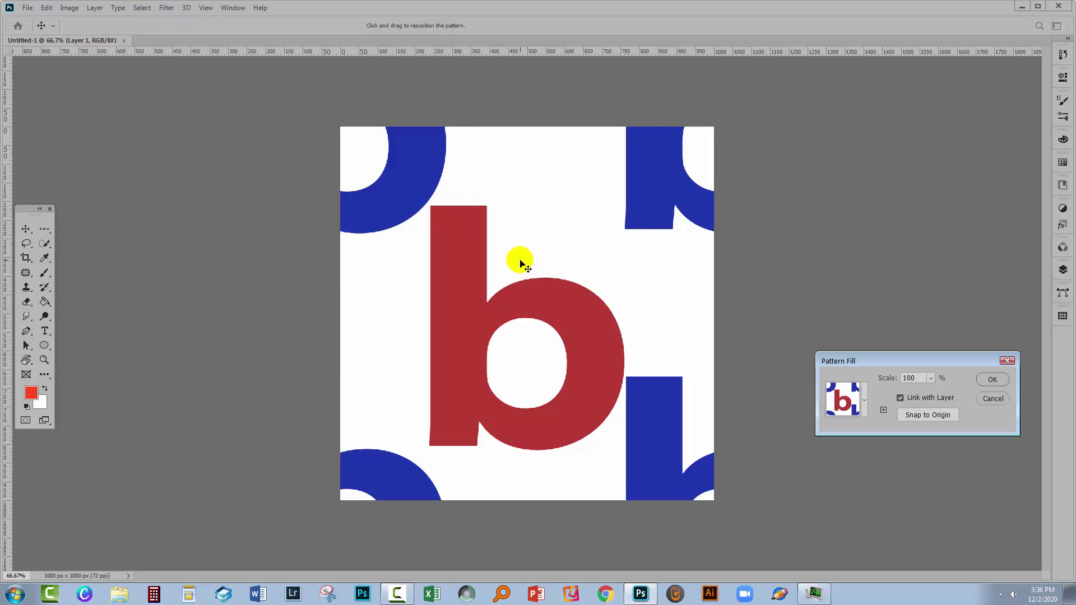
click(863, 401)
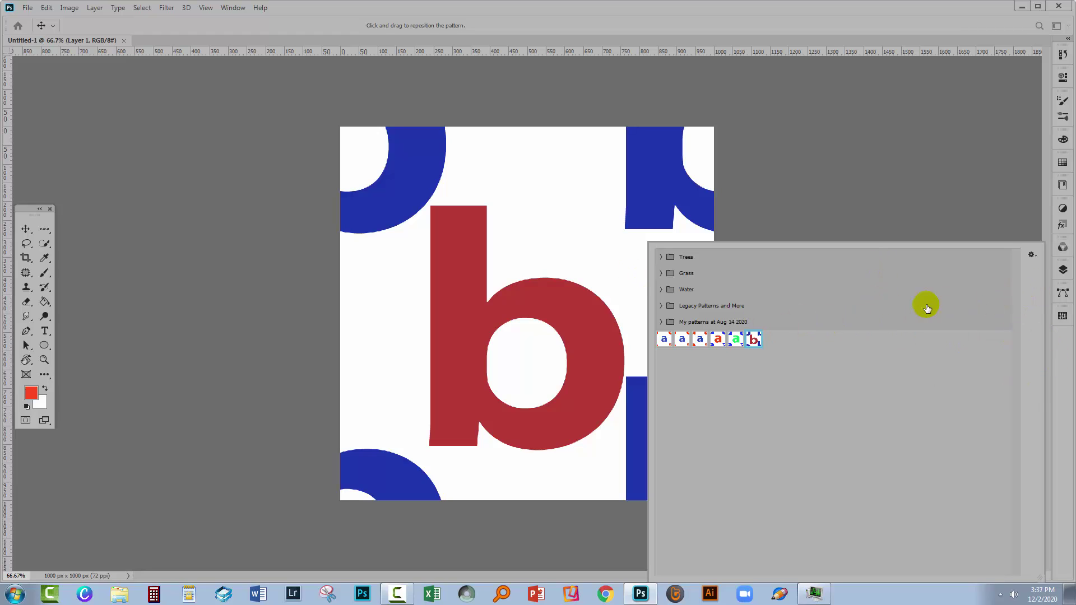
click(124, 43)
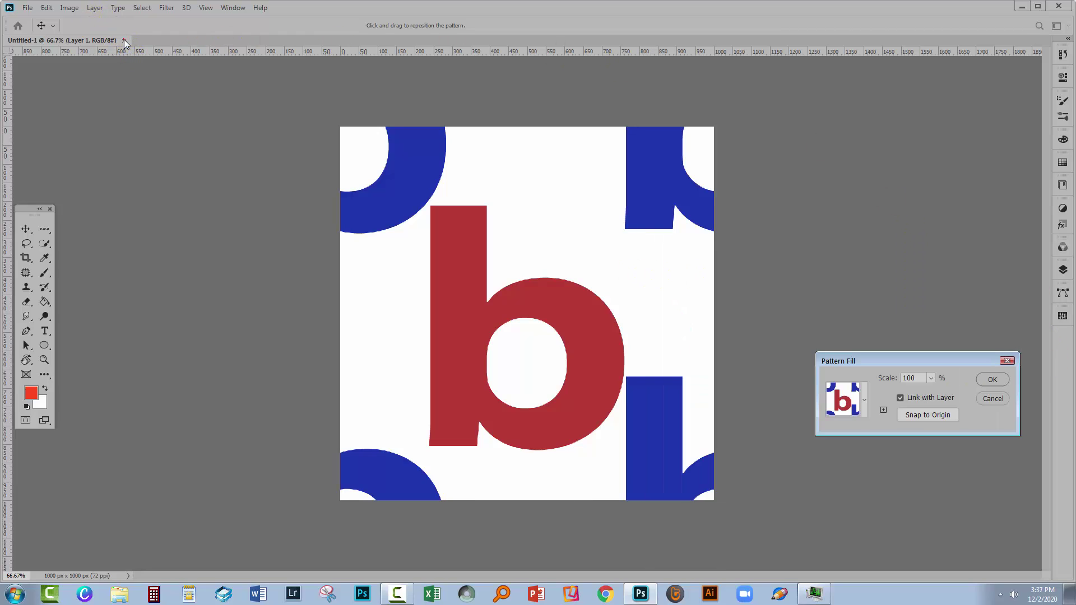
click(993, 398)
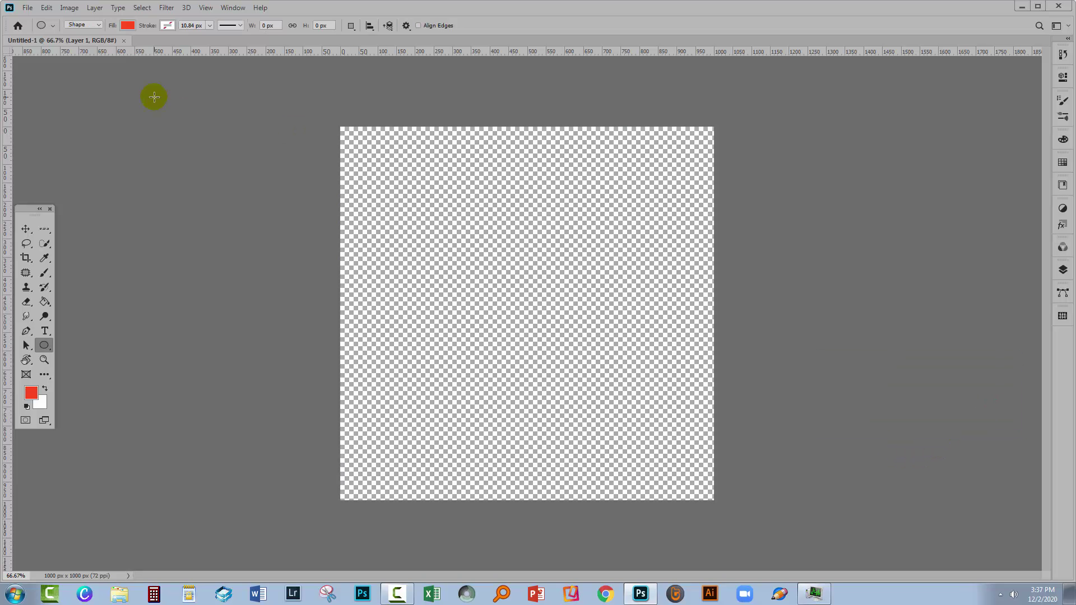
Step: Close Untitled-1 and reopen pattern test.psd
click(123, 40)
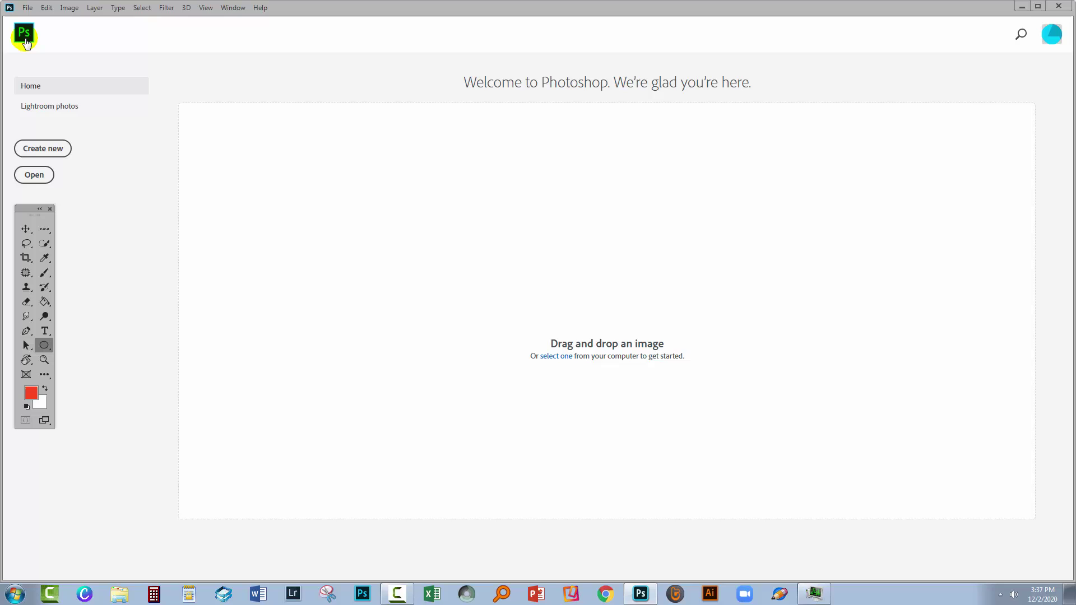
click(34, 175)
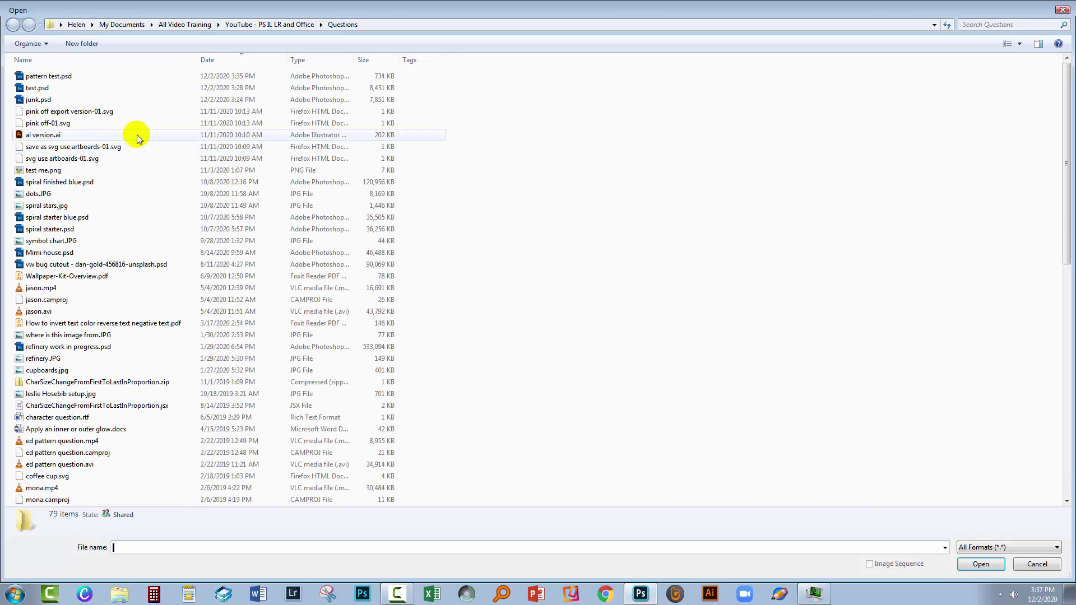
click(62, 76)
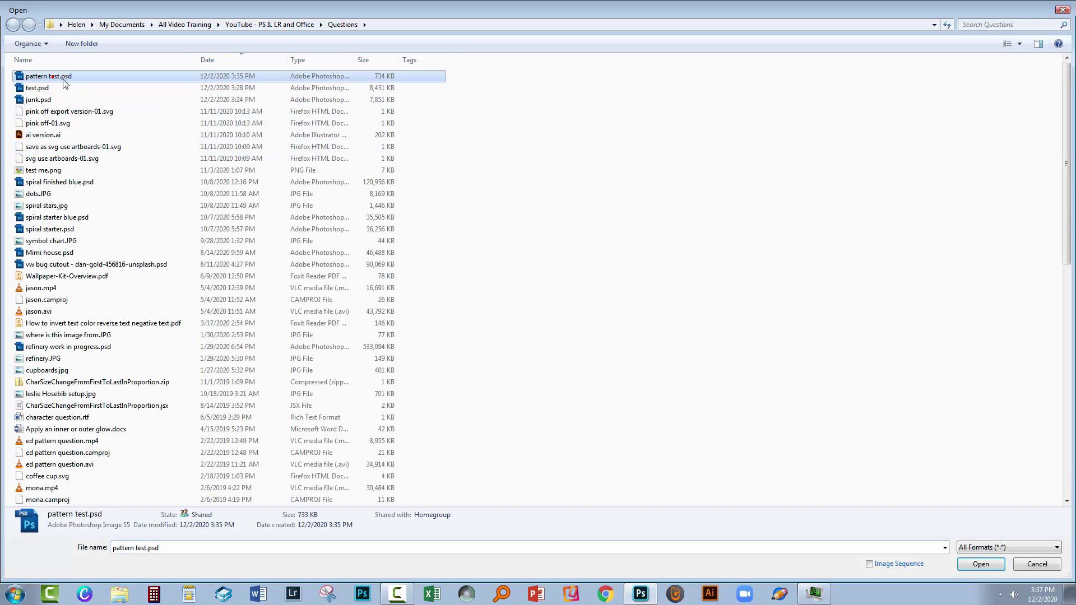
click(981, 564)
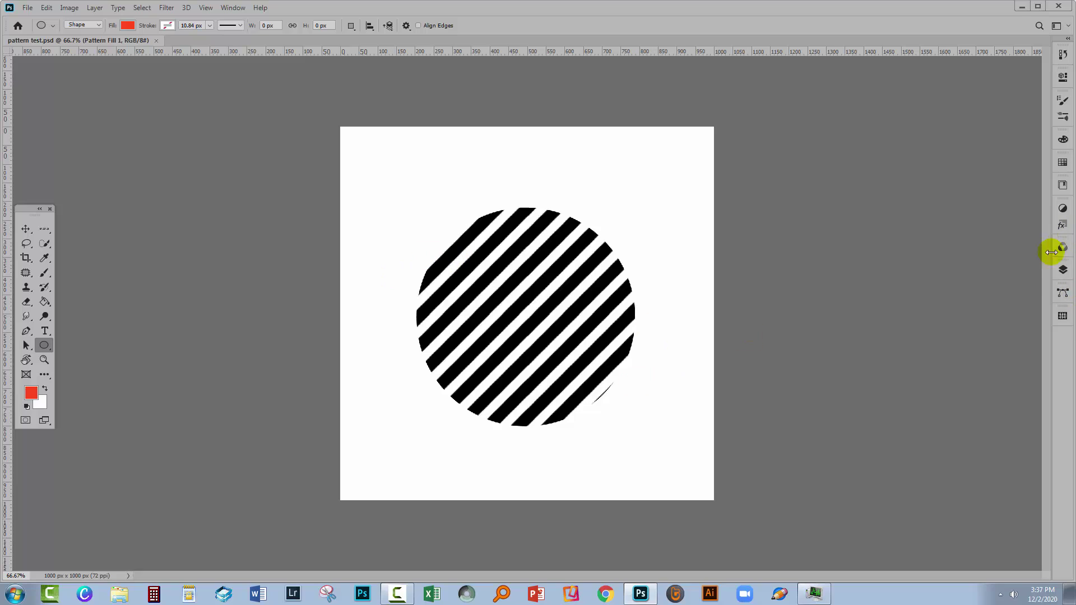
Step: Check the Patterns panel for saved patterns, then return to Layers
click(233, 7)
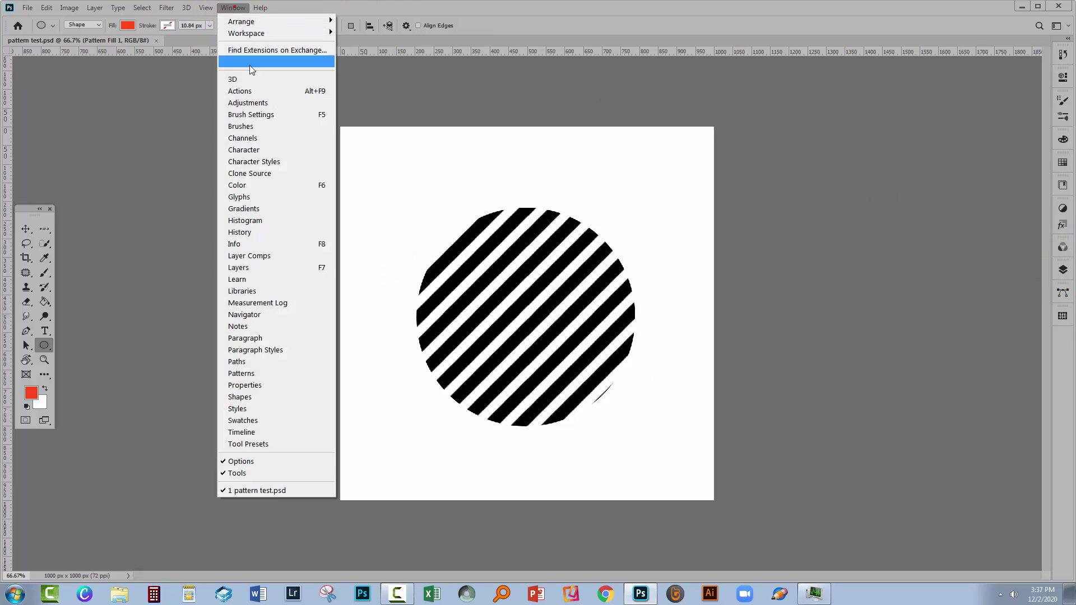
click(277, 375)
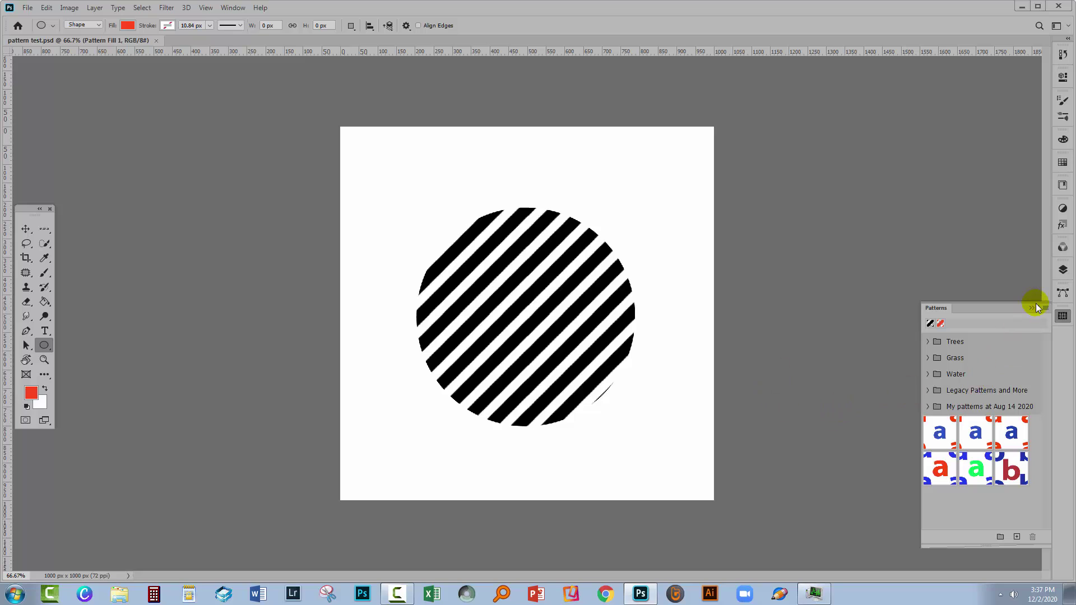
click(1062, 270)
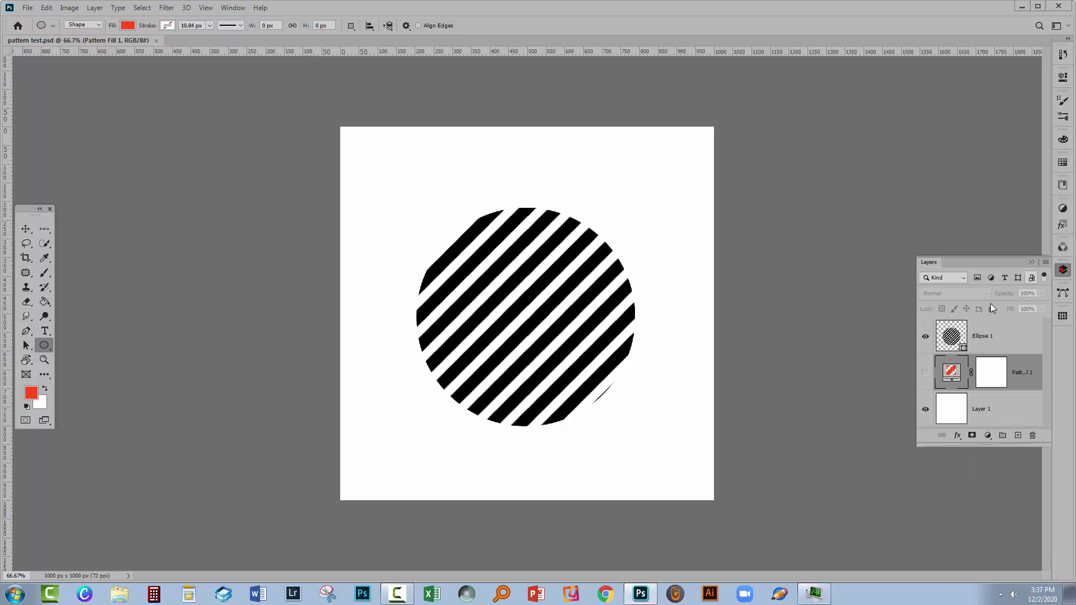
Step: Show only Pattern Fill 1 and save its red stripes as pattern 'red stipes'
click(925, 339)
click(925, 372)
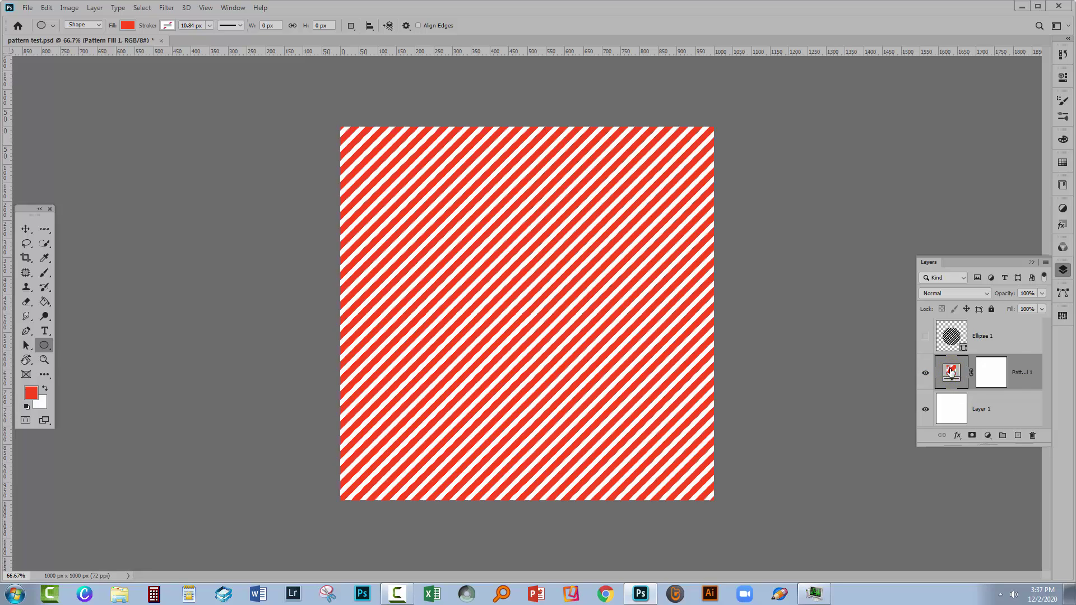
double_click(951, 372)
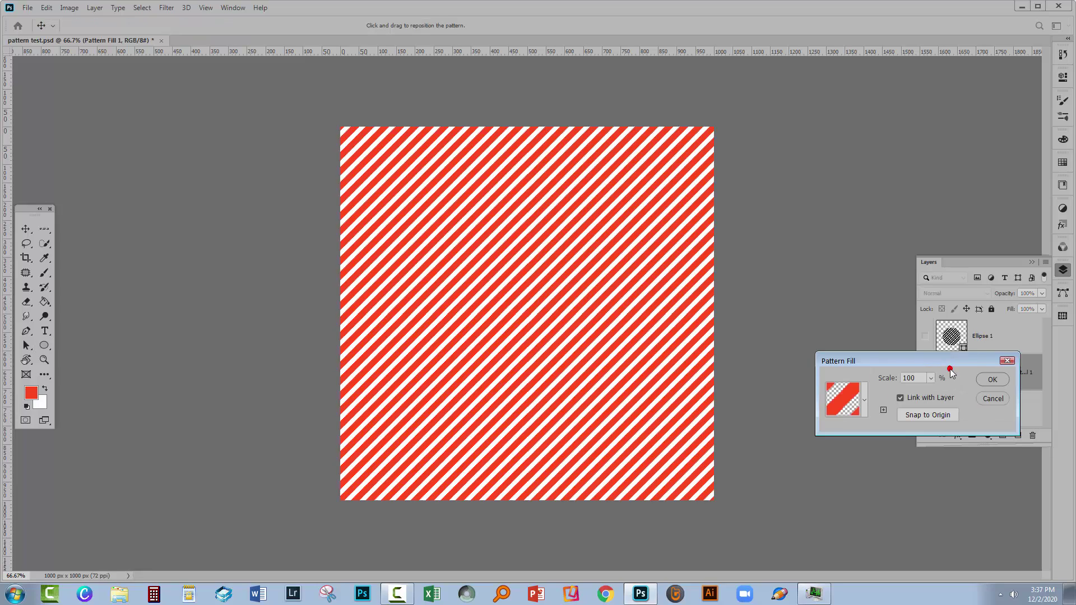
click(864, 392)
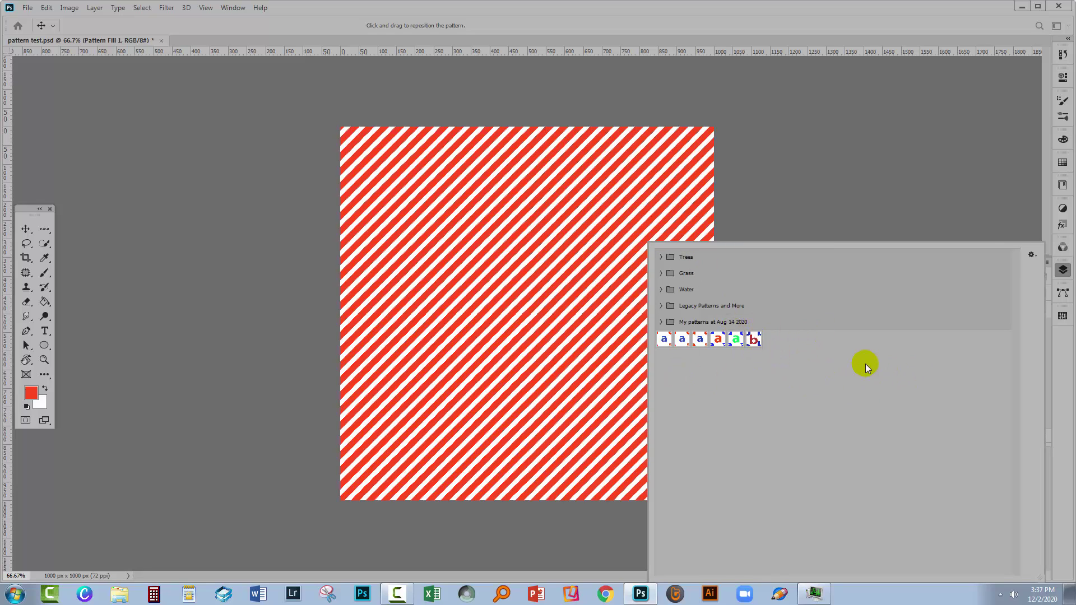
click(1033, 256)
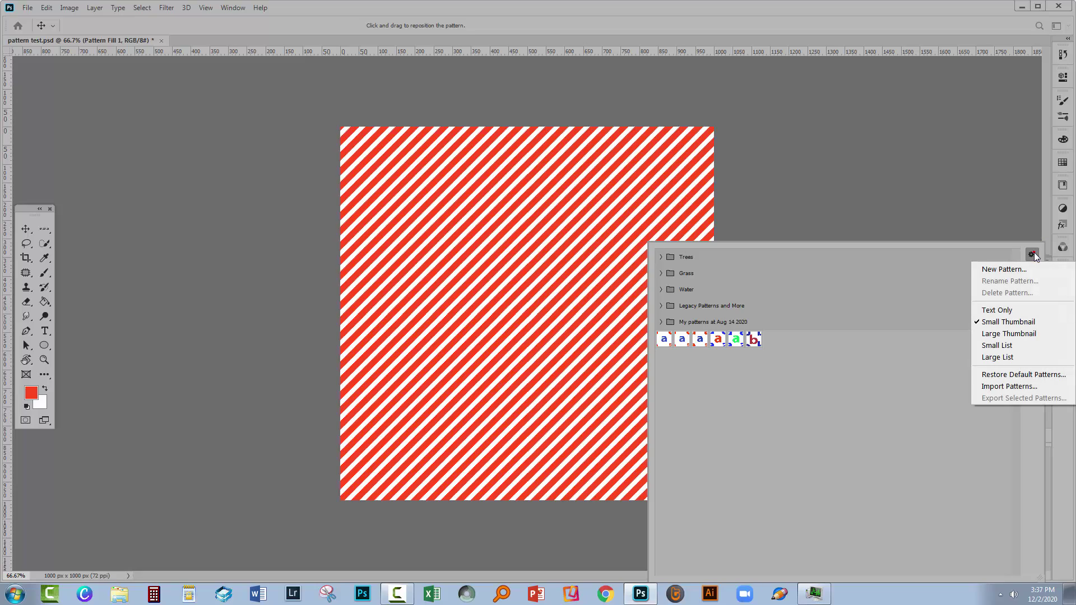
click(1007, 269)
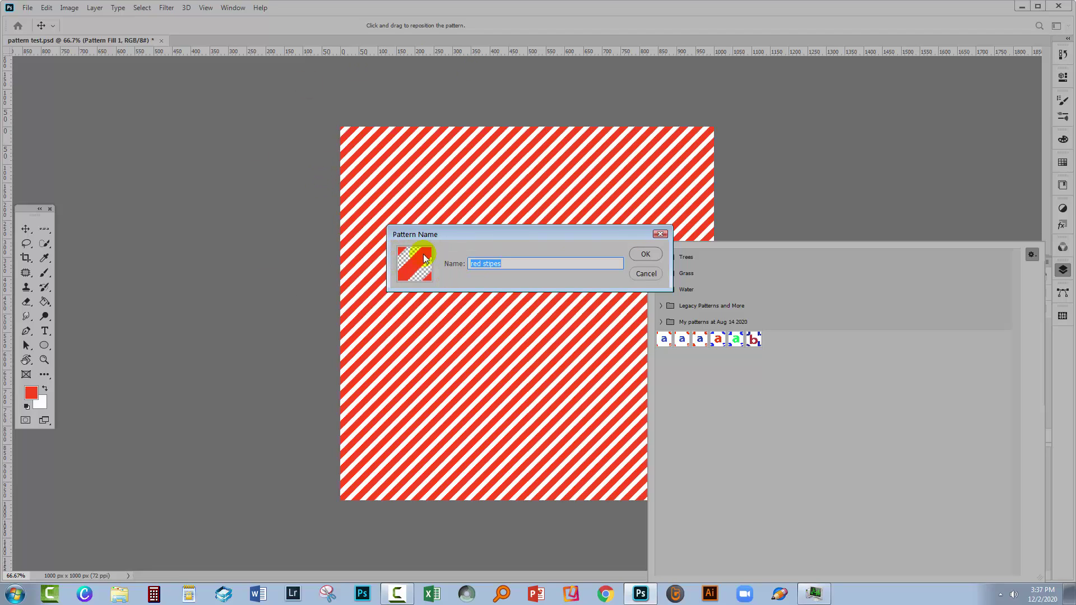
click(643, 256)
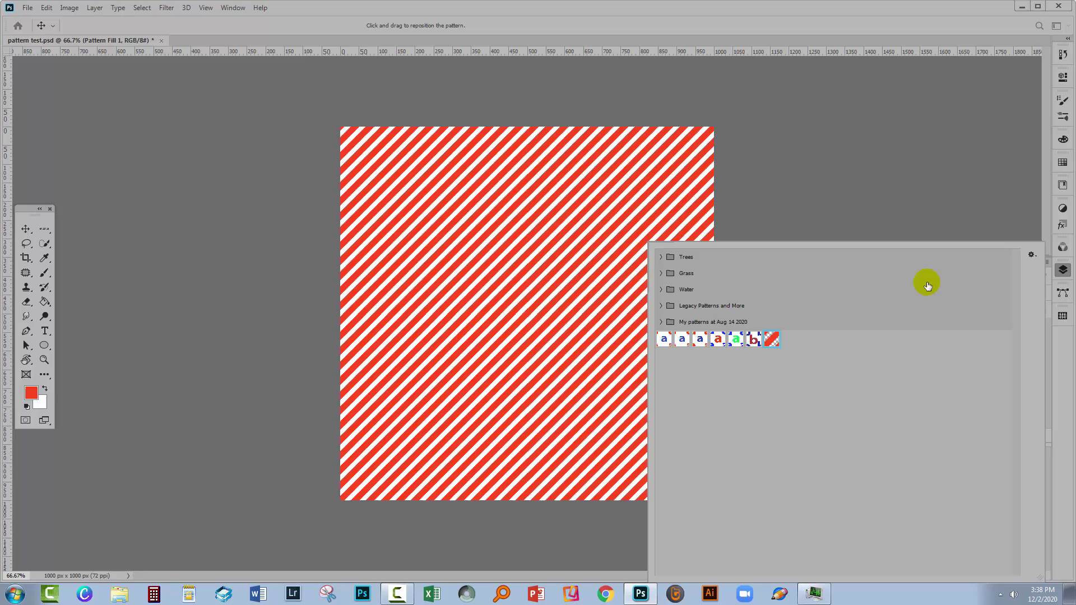
click(1064, 407)
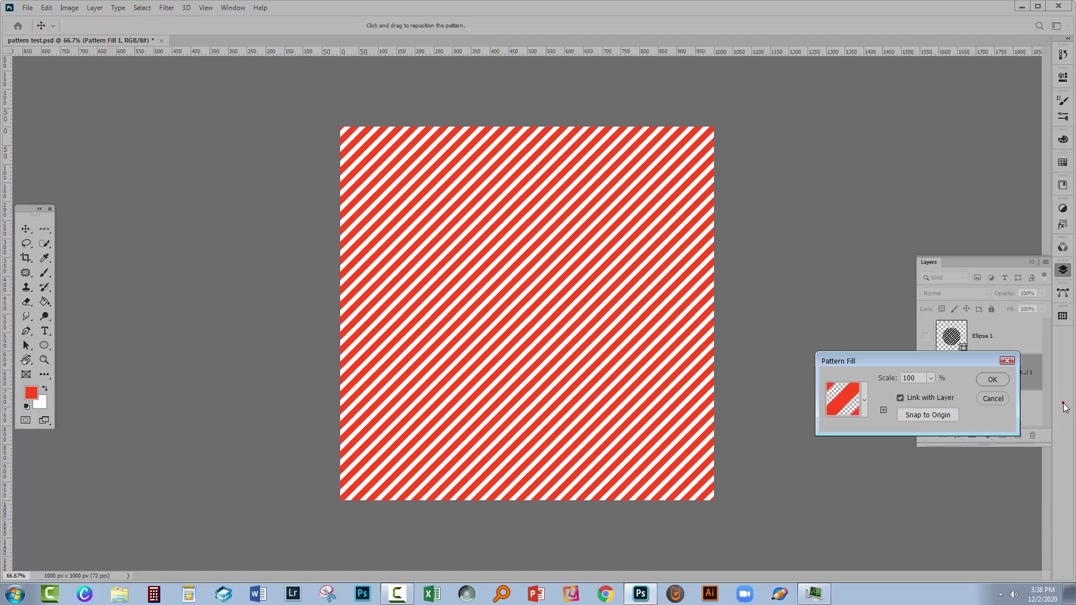
click(991, 398)
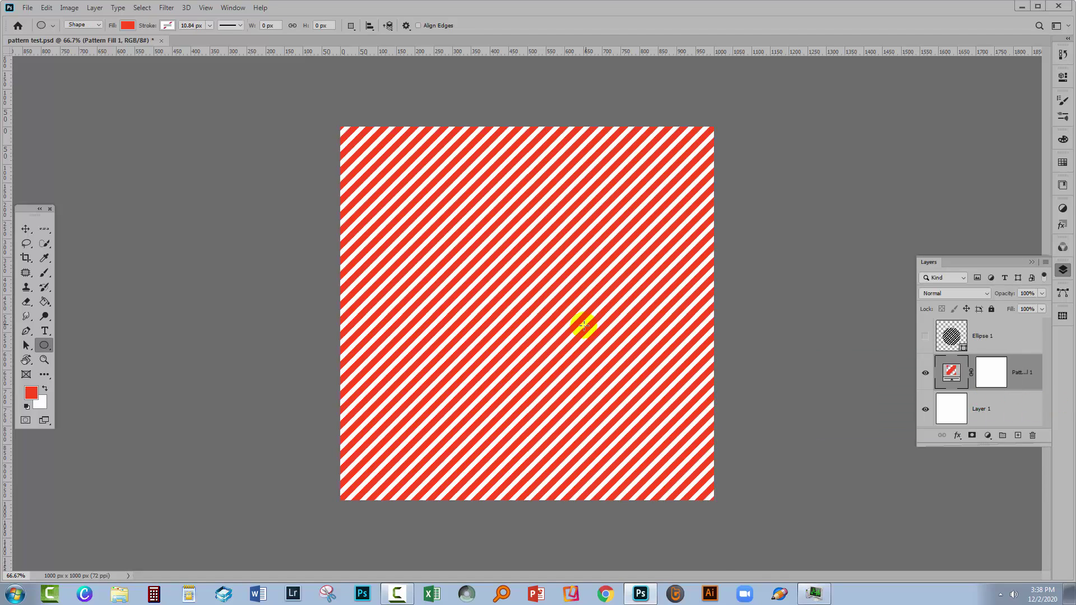
Step: Save Ellipse 1's black stripes as a pattern named 'stripes', then close pattern test
click(925, 373)
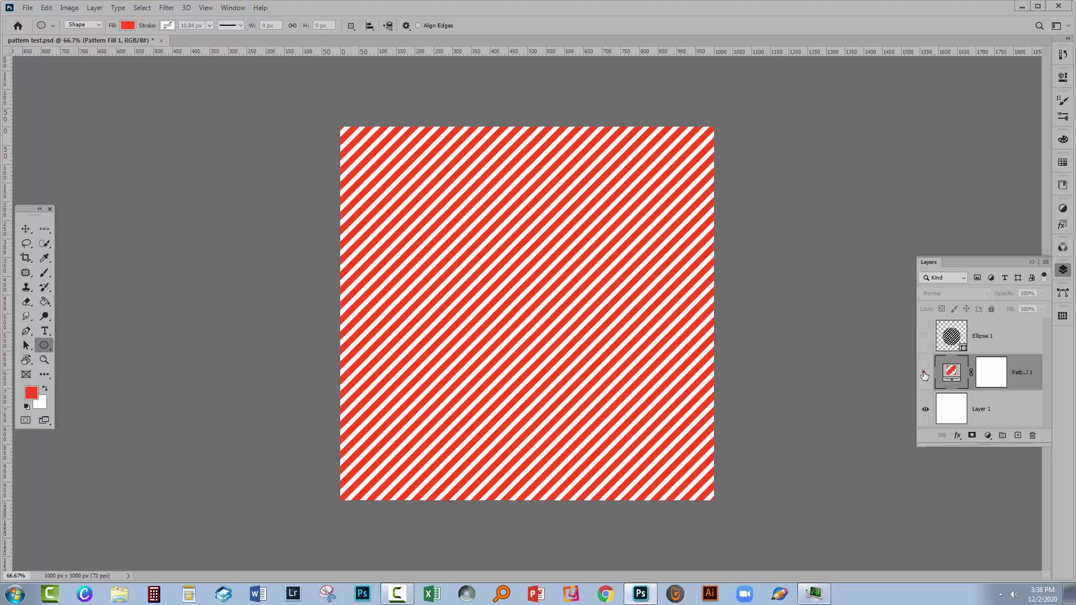
click(925, 337)
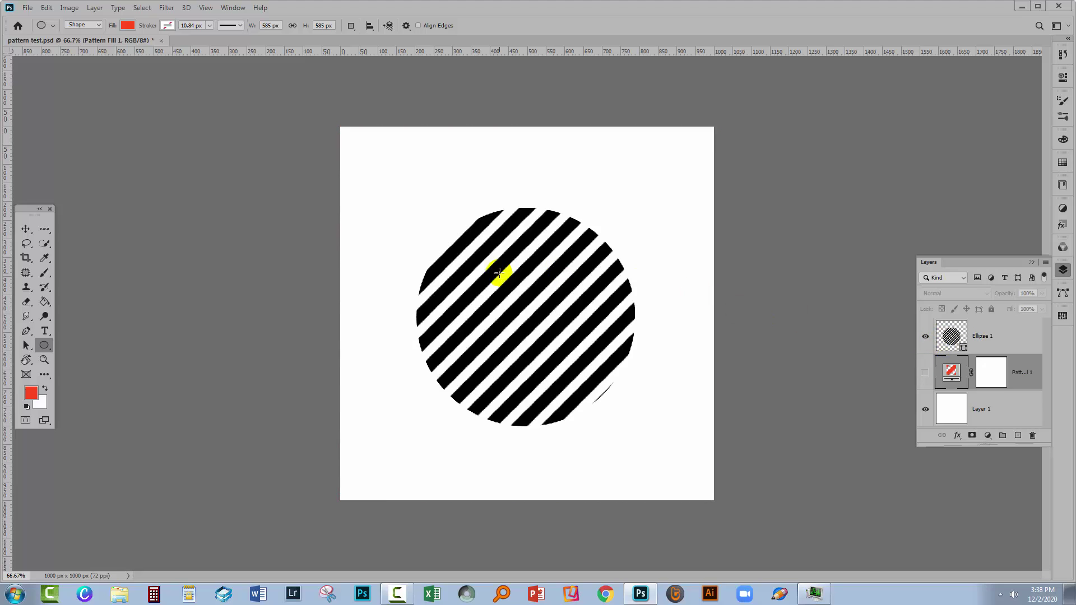
double_click(950, 335)
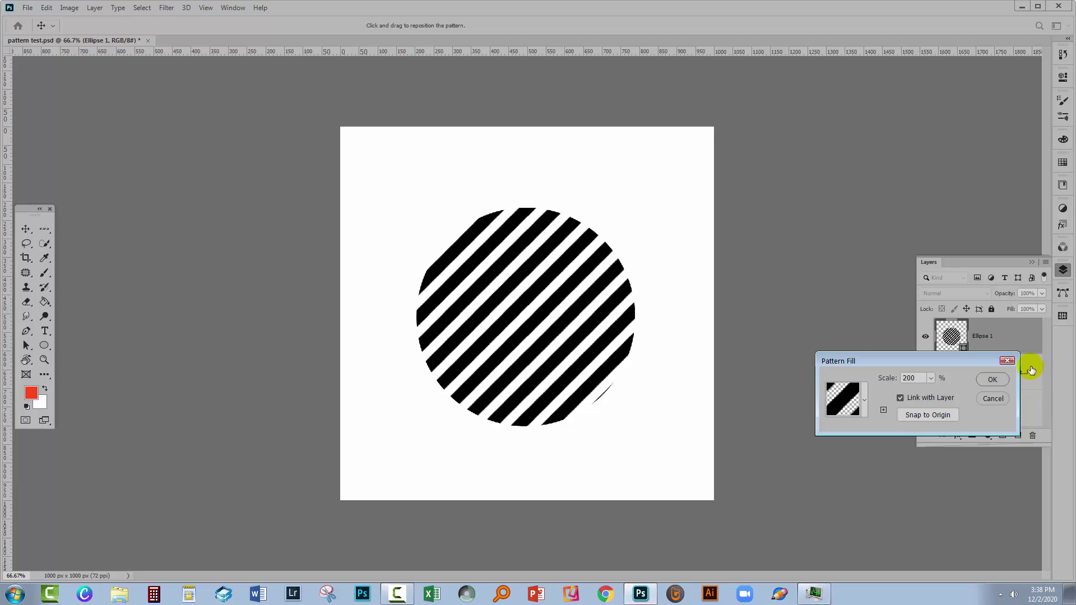
click(866, 398)
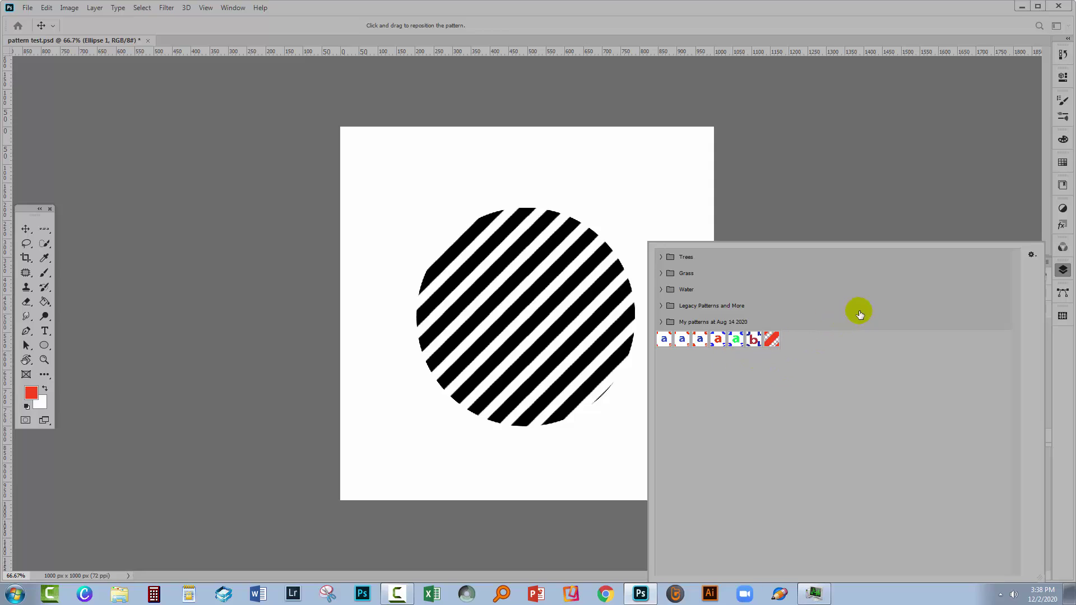
click(1032, 255)
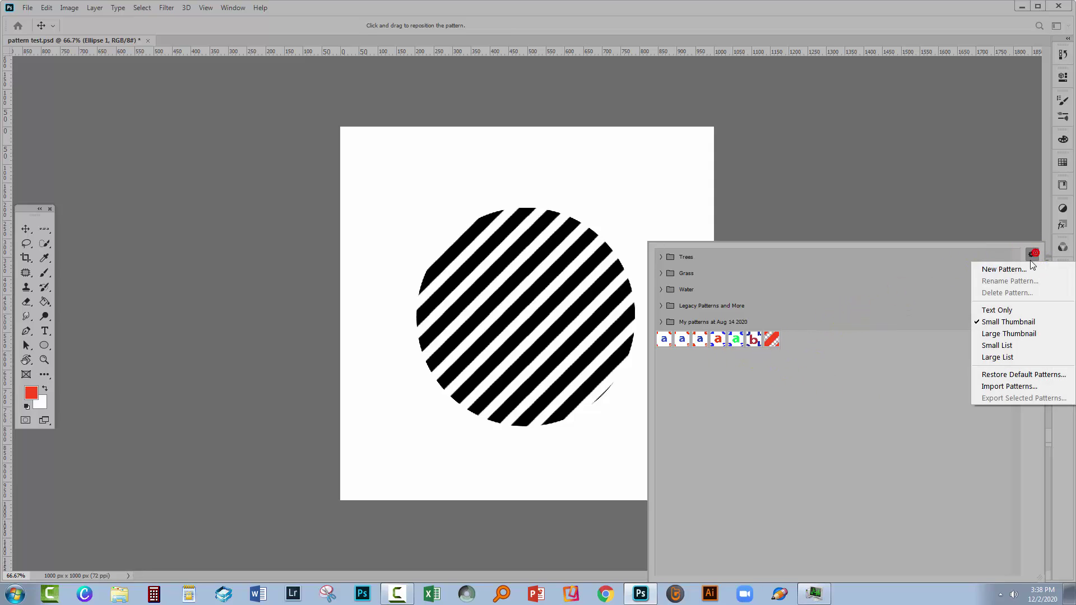
click(992, 270)
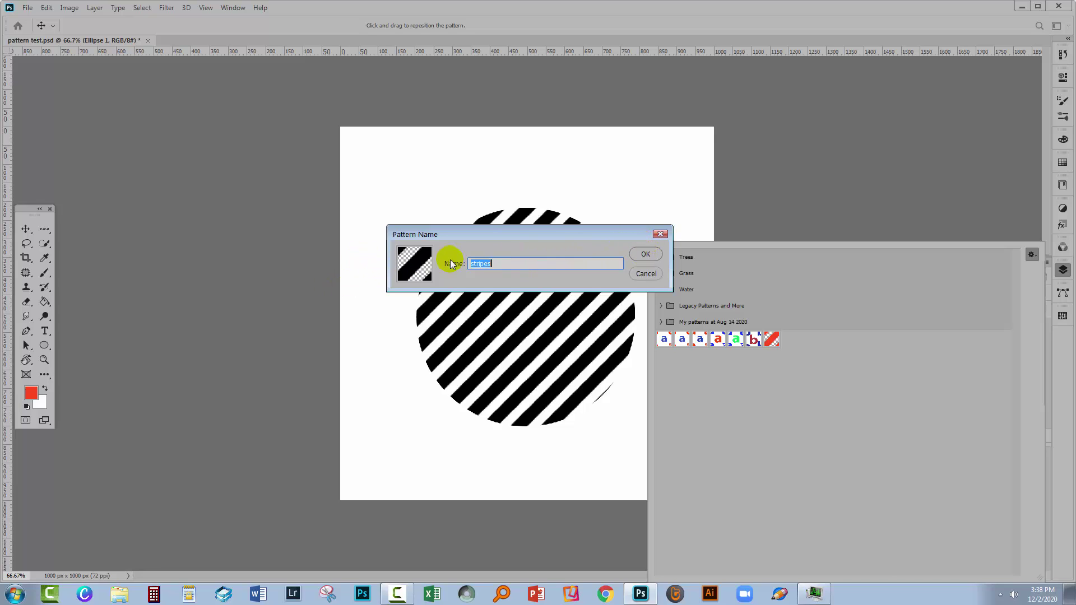
click(643, 253)
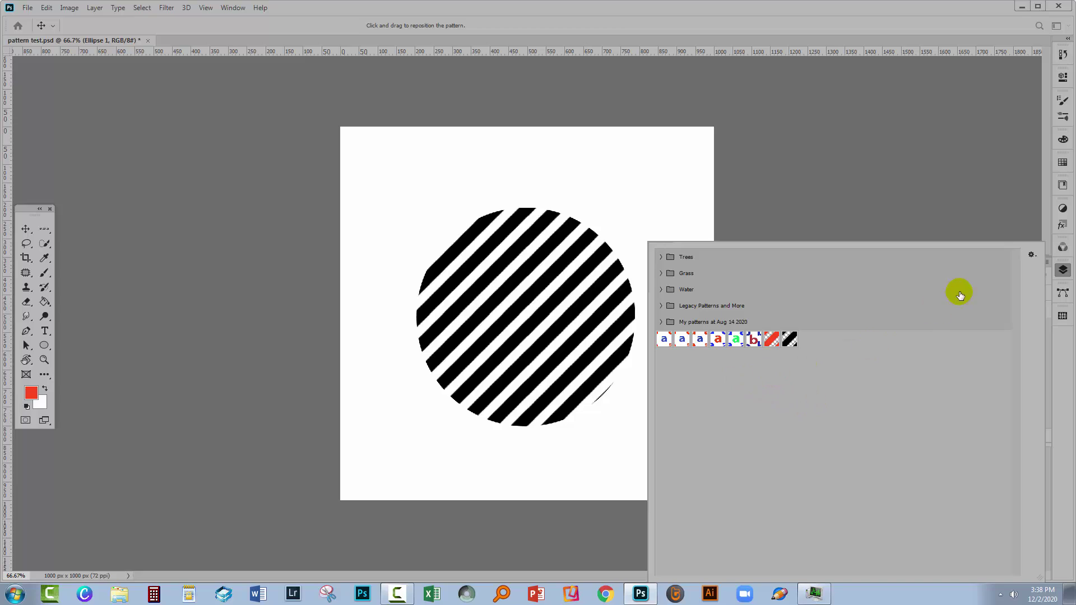
click(146, 42)
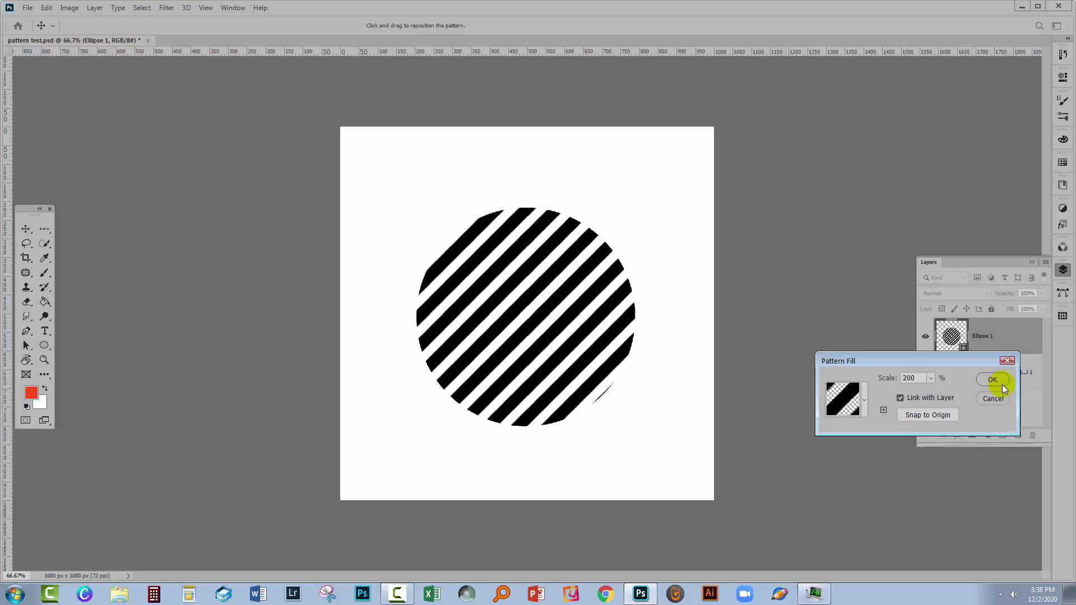
click(992, 381)
click(148, 40)
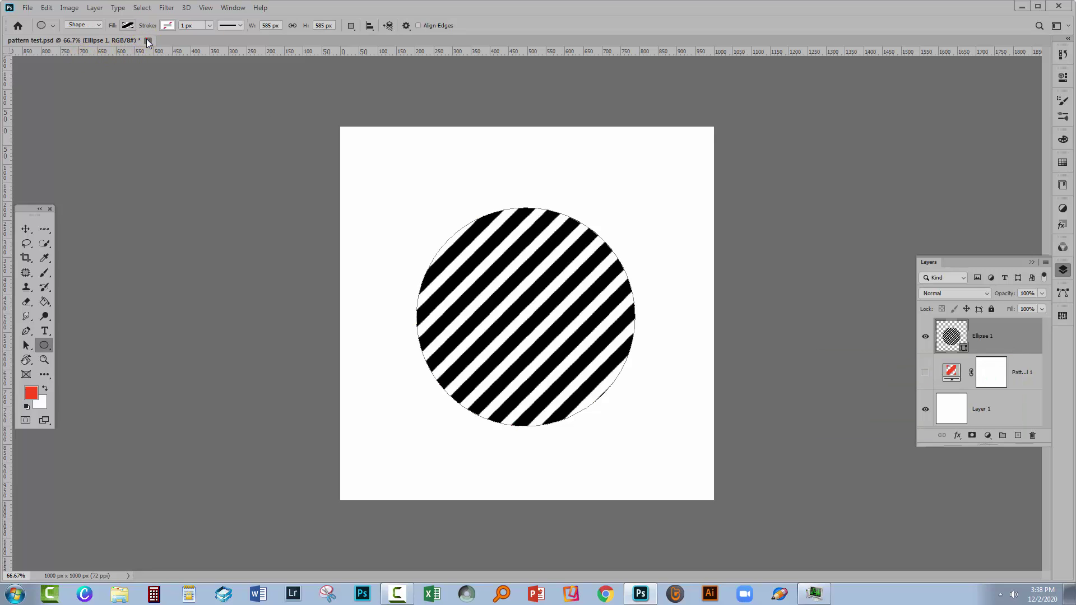
Step: Discard changes to pattern test and create a new 1000 × 1000 px document
click(527, 219)
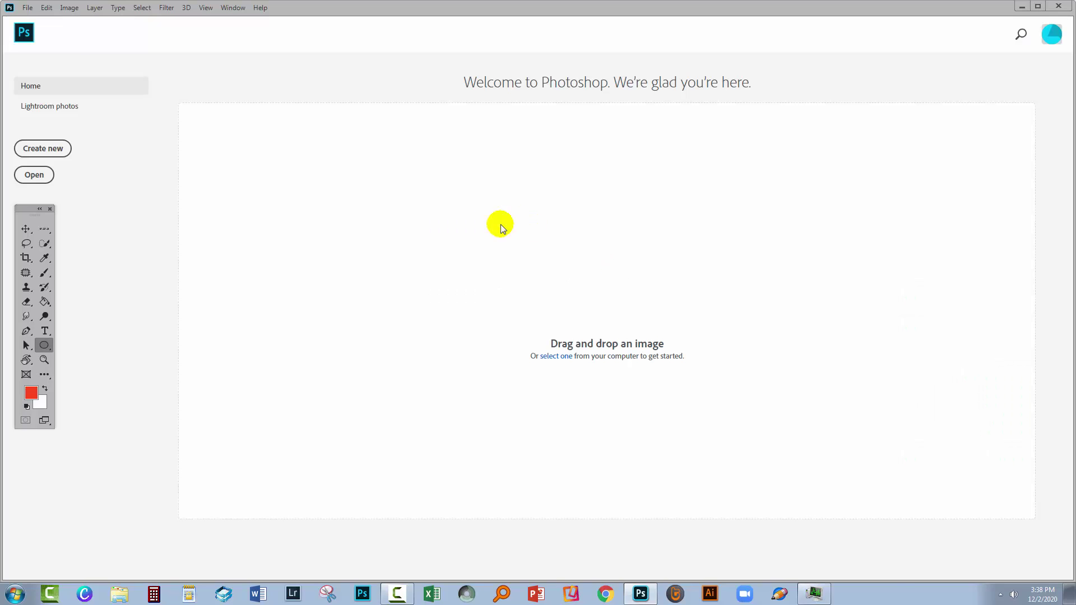
click(45, 148)
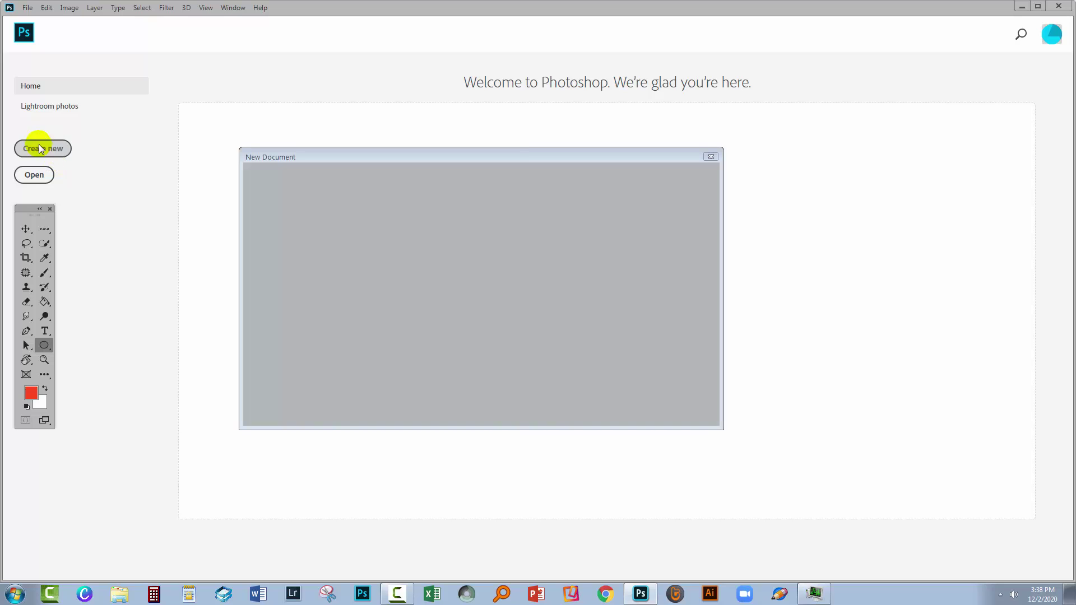
click(639, 405)
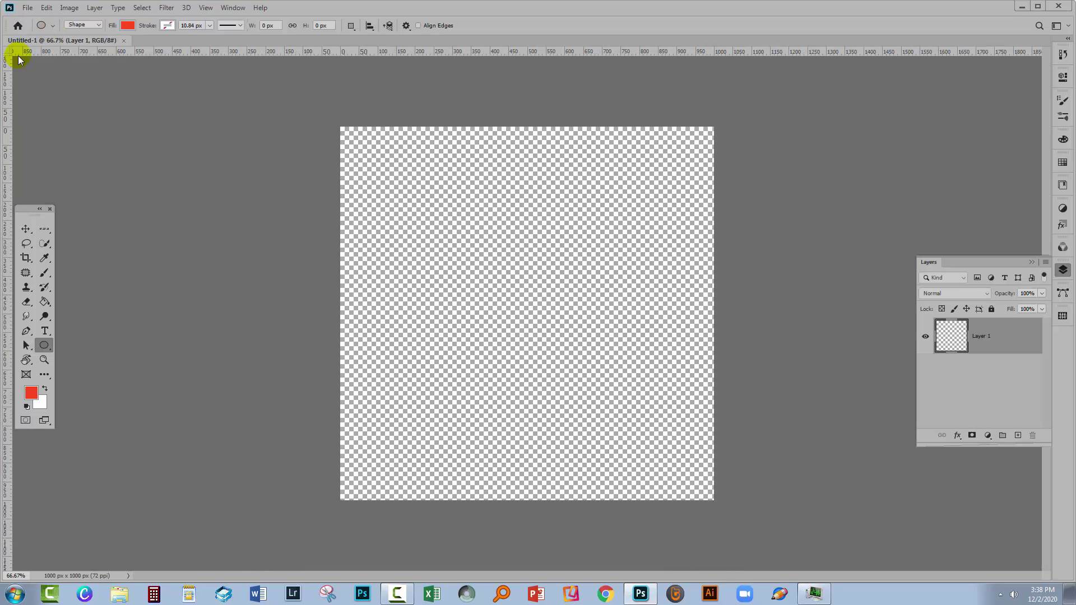
Step: Try the red stipes and stripes patterns in a new pattern fill, then cancel it
click(95, 8)
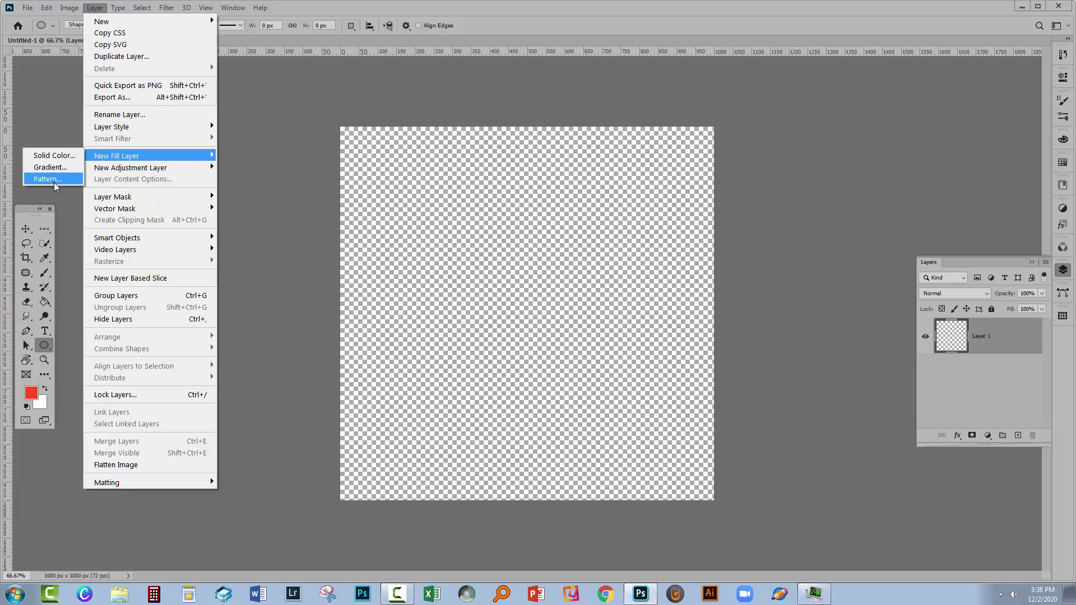
click(48, 180)
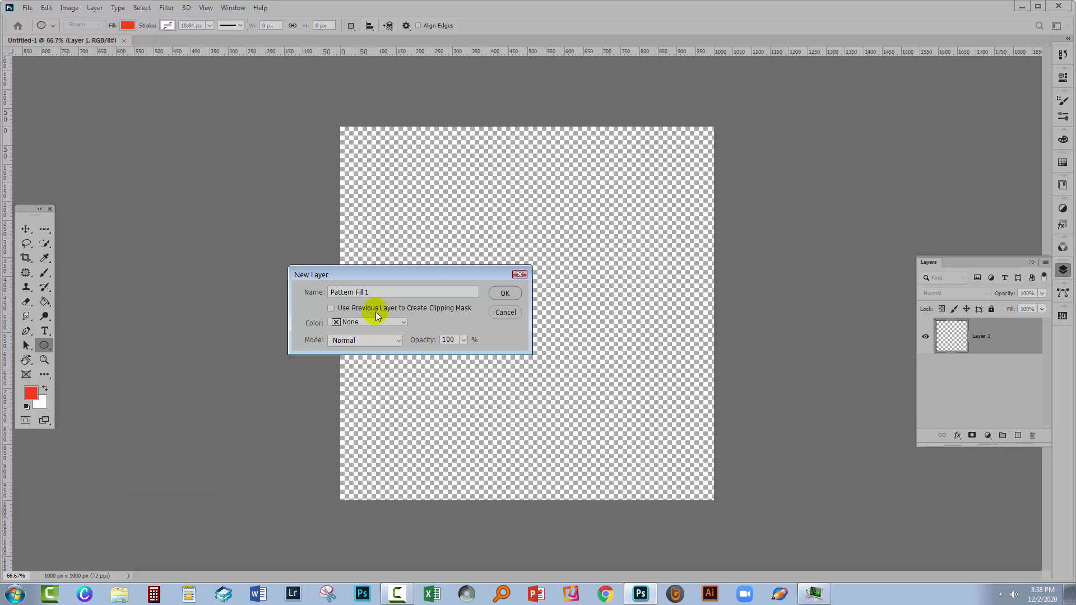
click(501, 292)
click(846, 399)
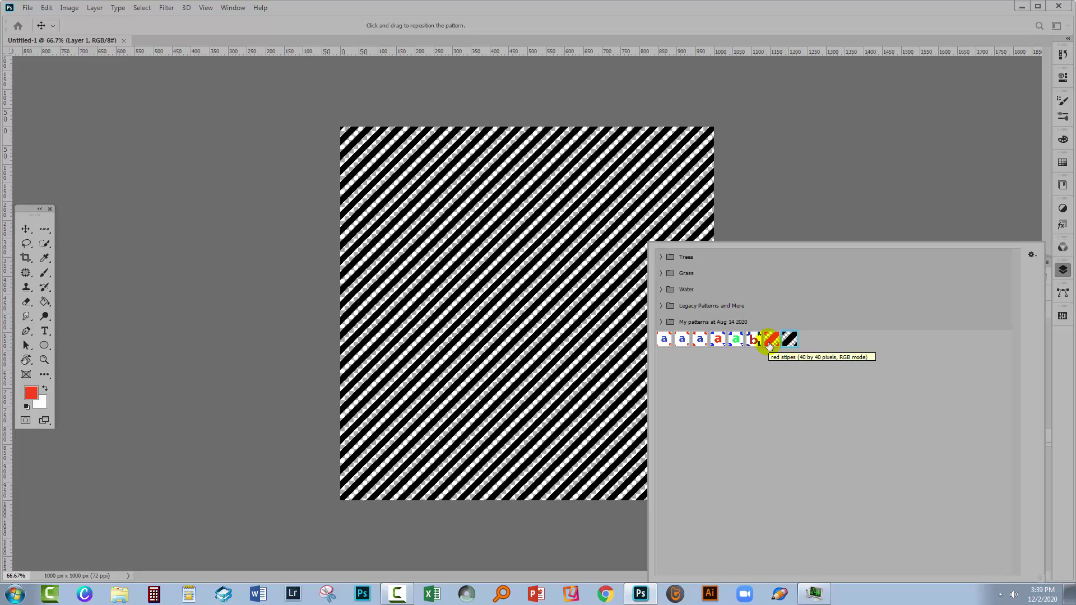
click(769, 343)
click(786, 339)
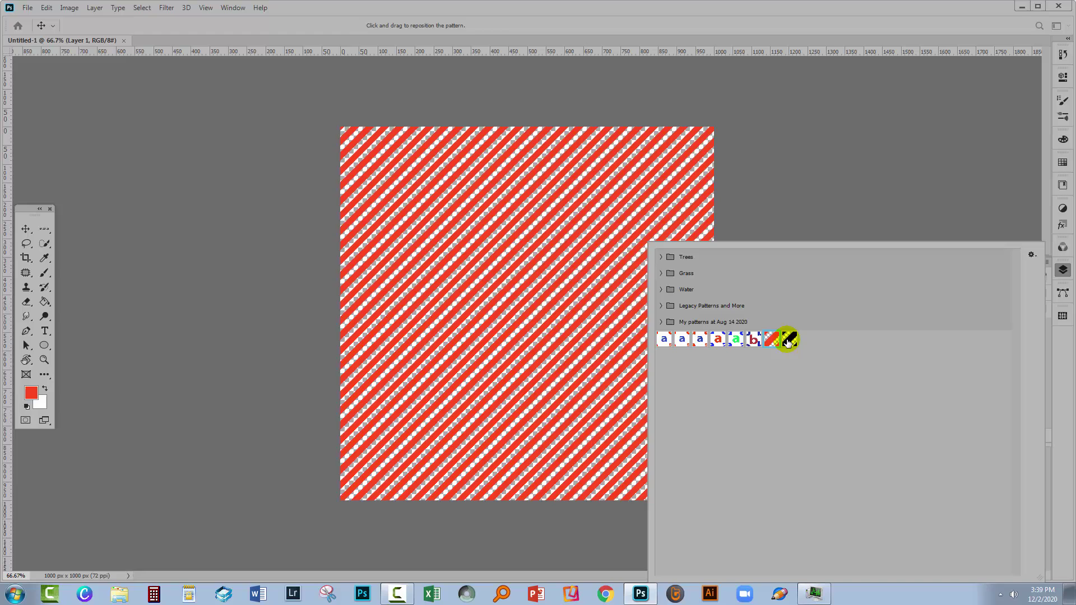
click(1064, 437)
click(993, 397)
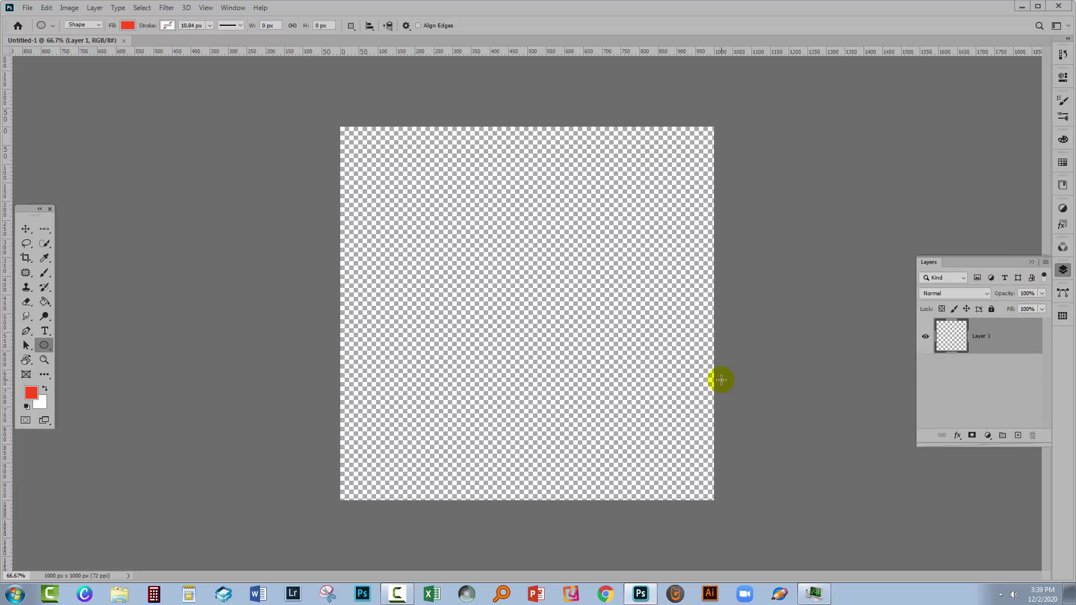